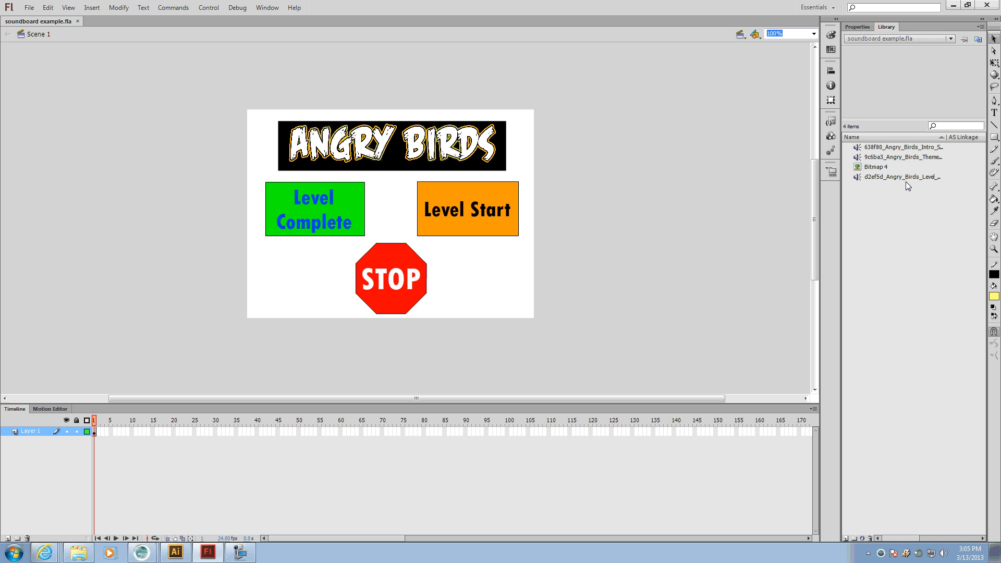
- Examine the waveform previews of the three imported Angry Birds sounds in the library
left_click(913, 150)
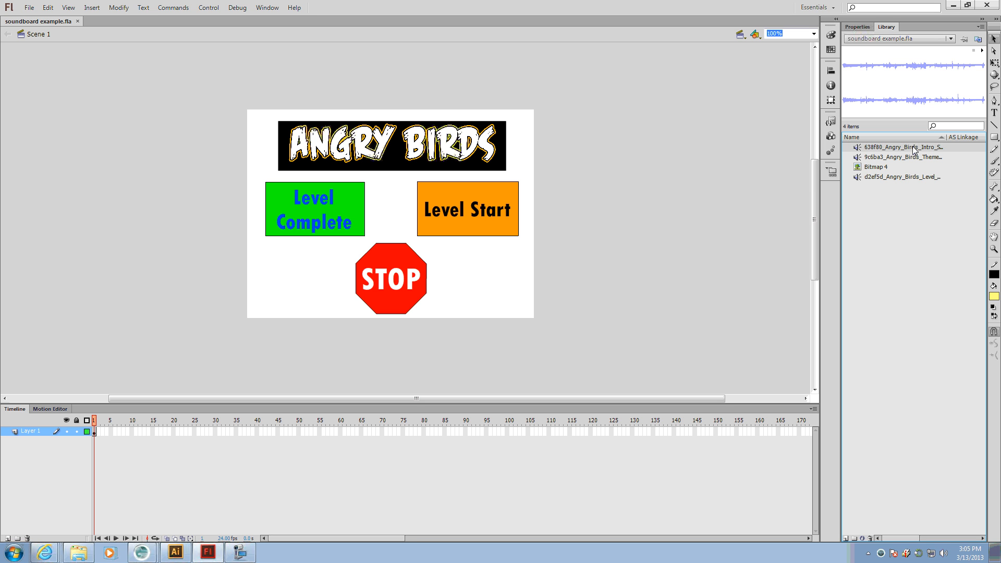
left_click(914, 157)
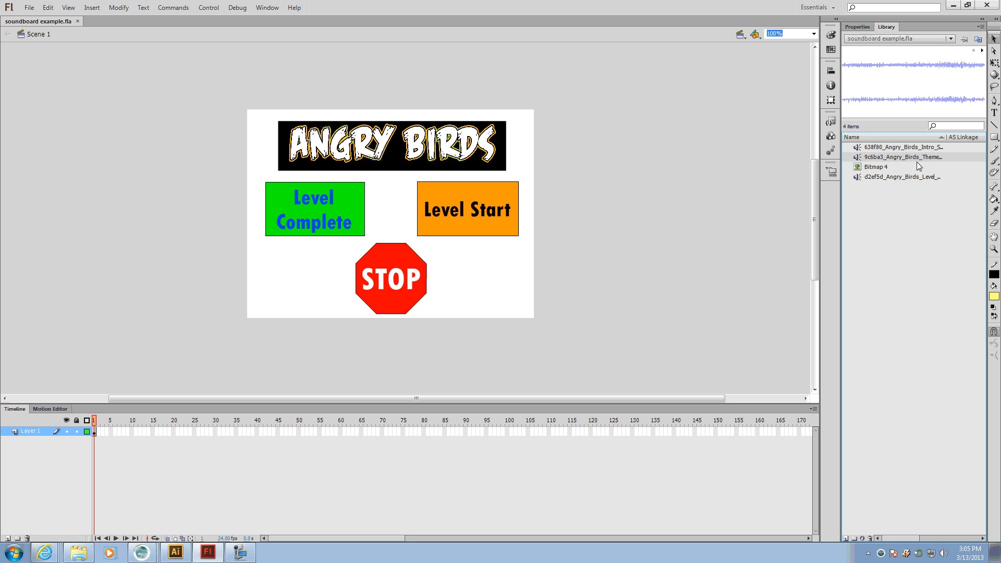
left_click(916, 177)
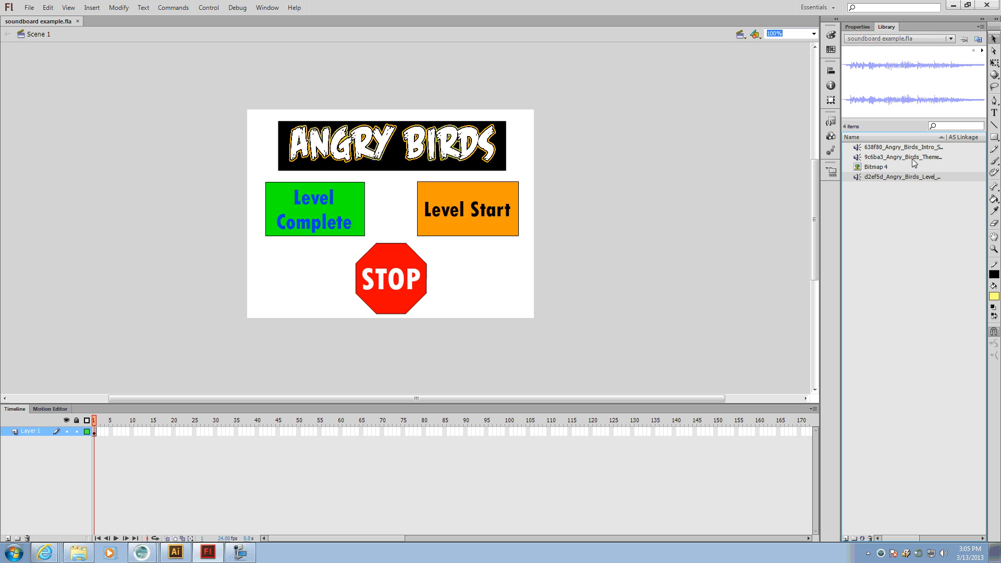
left_click(911, 158)
left_click(914, 148)
left_click_drag(915, 151, 430, 251)
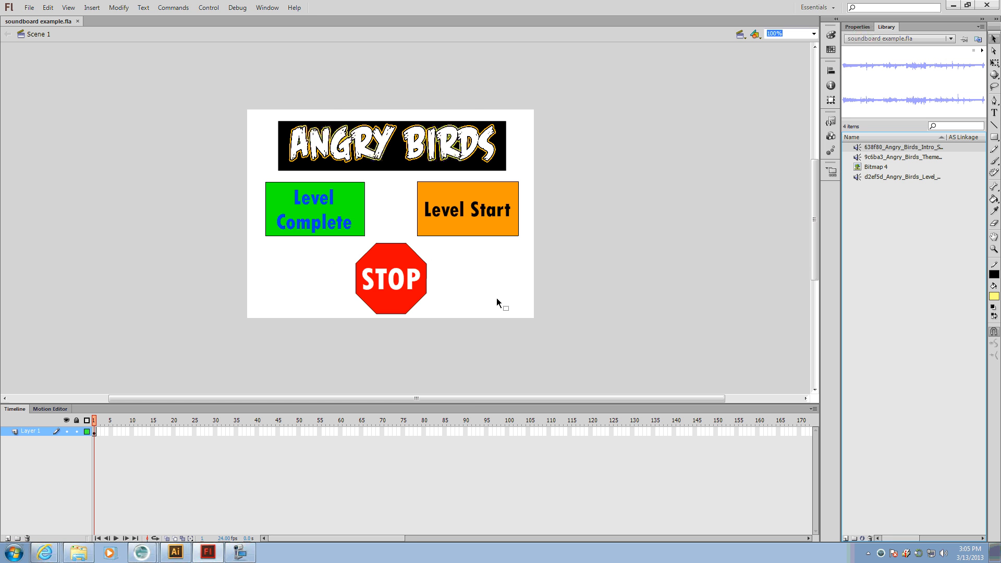
- Convert the Angry Birds banner on the stage into a button symbol named theme
left_click_drag(209, 229, 415, 155)
left_click(411, 154)
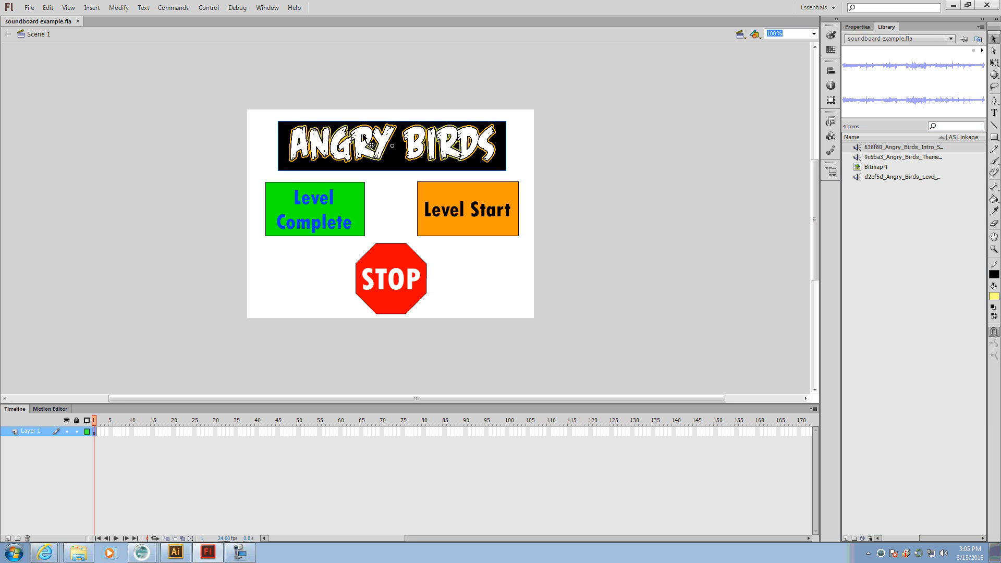
right_click(381, 146)
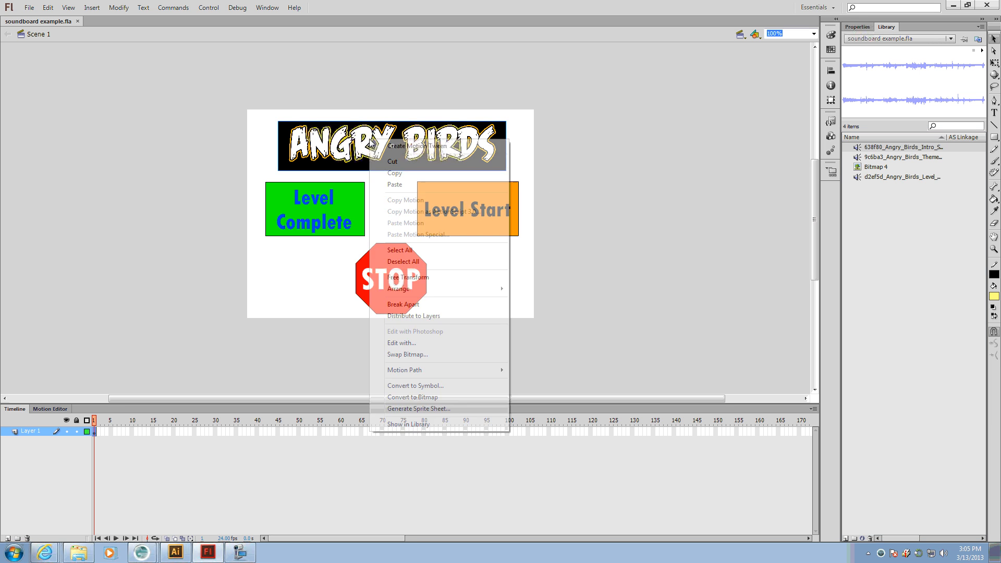
left_click(408, 386)
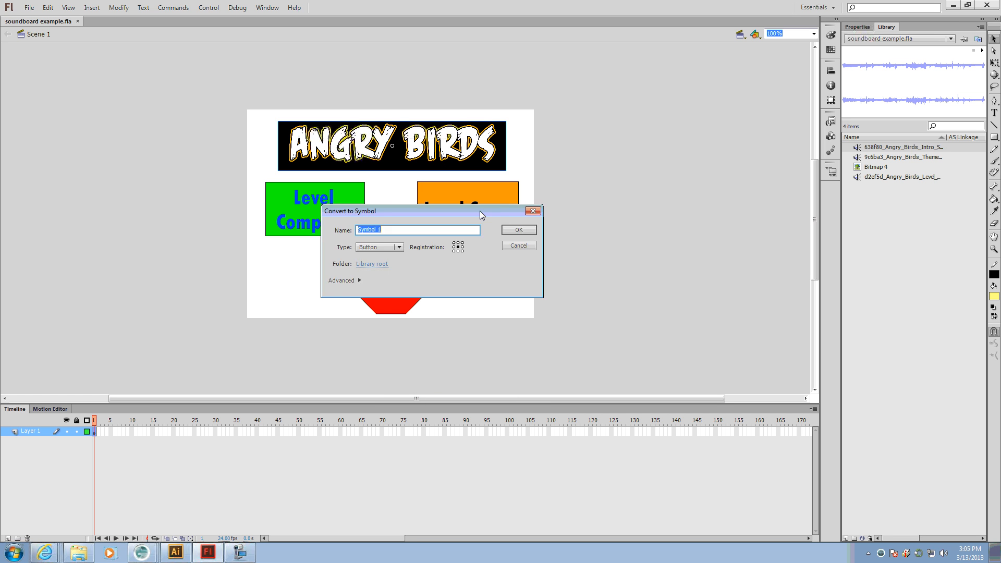
left_click_drag(479, 211, 659, 251)
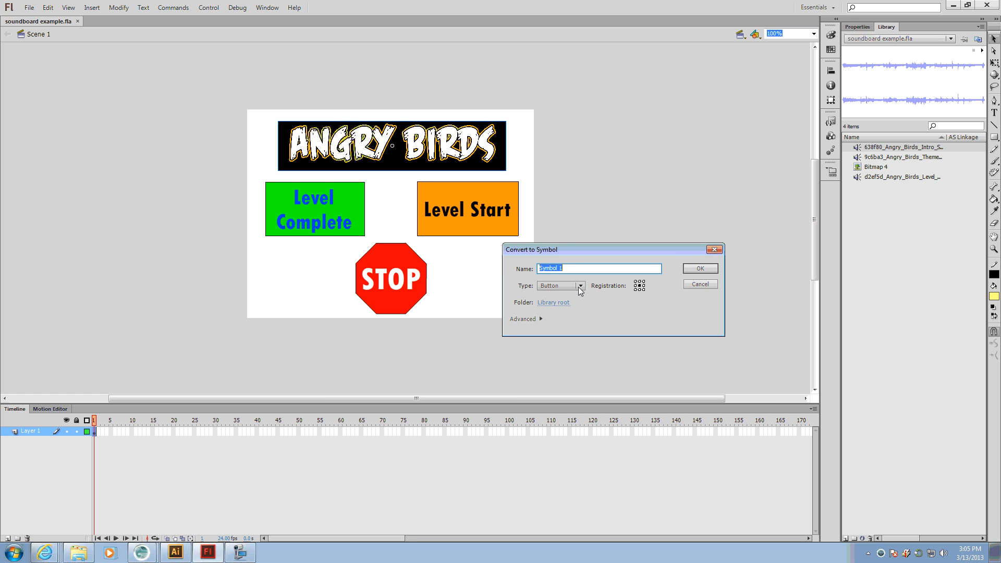
type("theme")
left_click(702, 270)
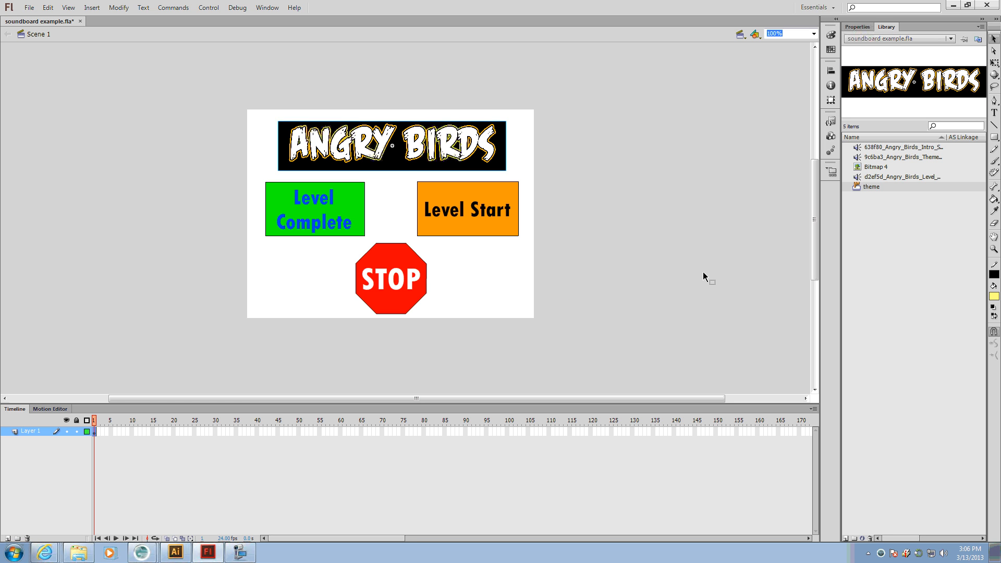
- Edit the theme button in place, inserting a keyframe on its Down frame and adding the 9c6ba3_Angry_Birds_Theme sound there
double_click(412, 149)
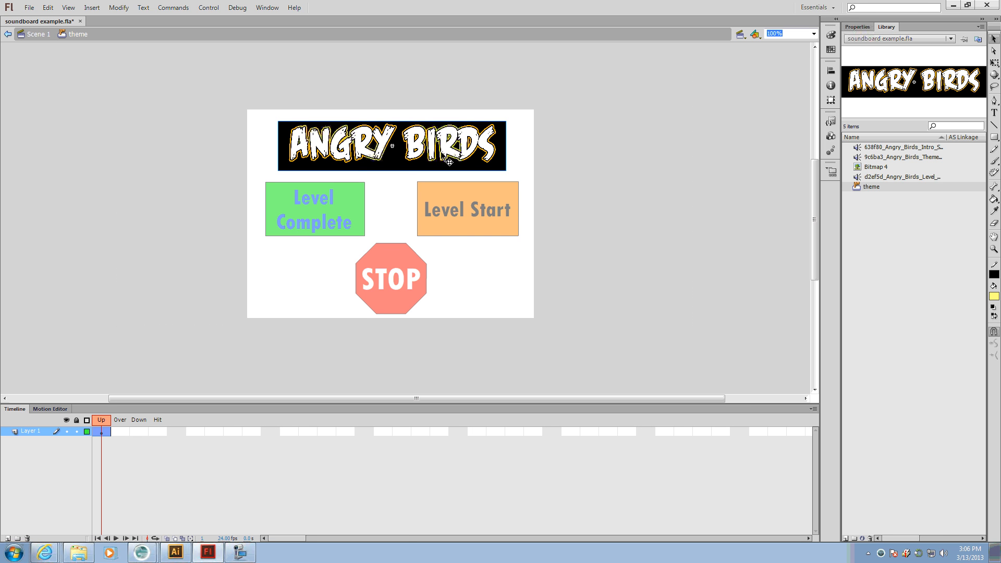
right_click(137, 431)
left_click(164, 224)
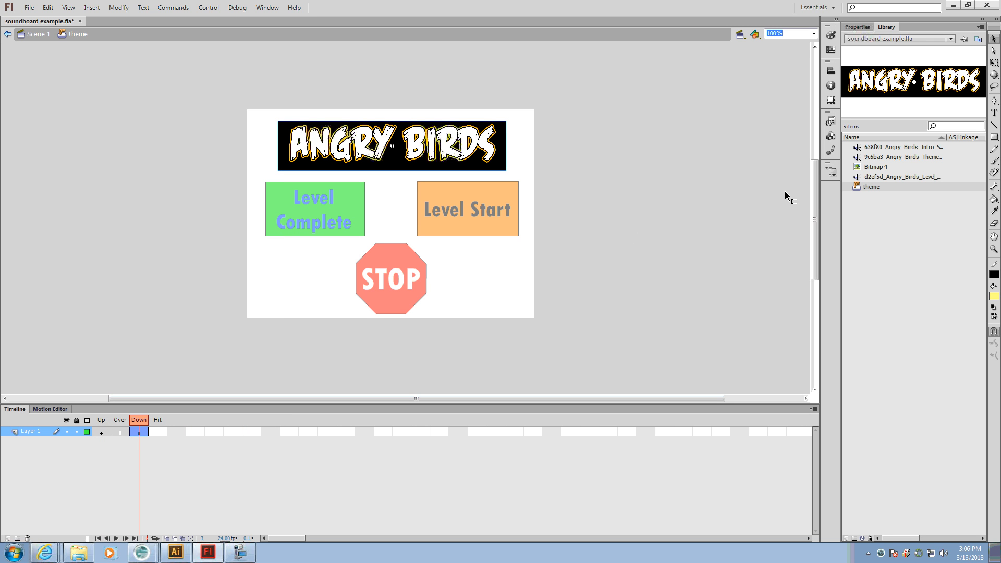
left_click_drag(911, 157, 402, 273)
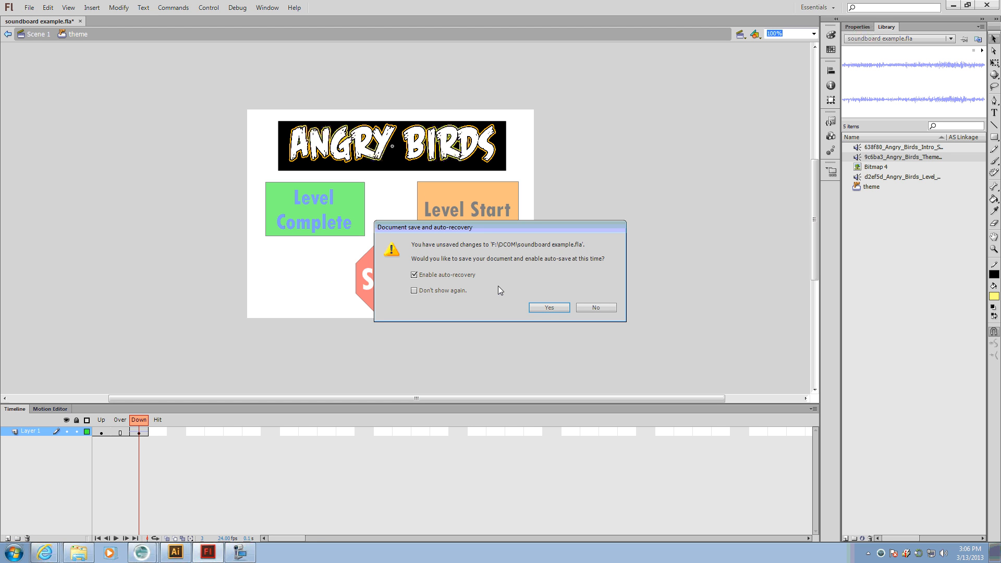
- Save the document with auto-recovery enabled, and check the theme button's Down frame sound settings before returning to Scene 1
left_click(547, 307)
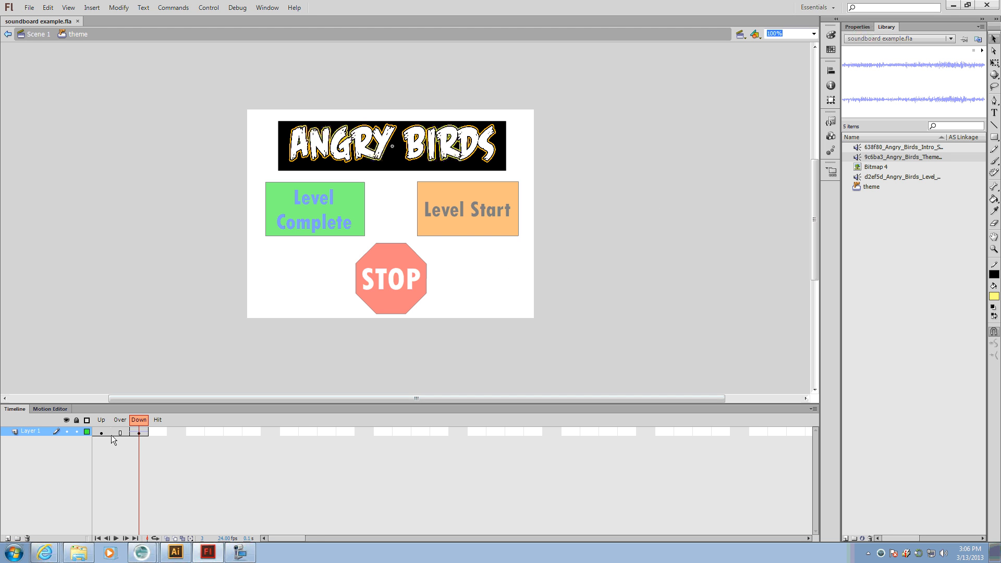
left_click(139, 431)
left_click(856, 27)
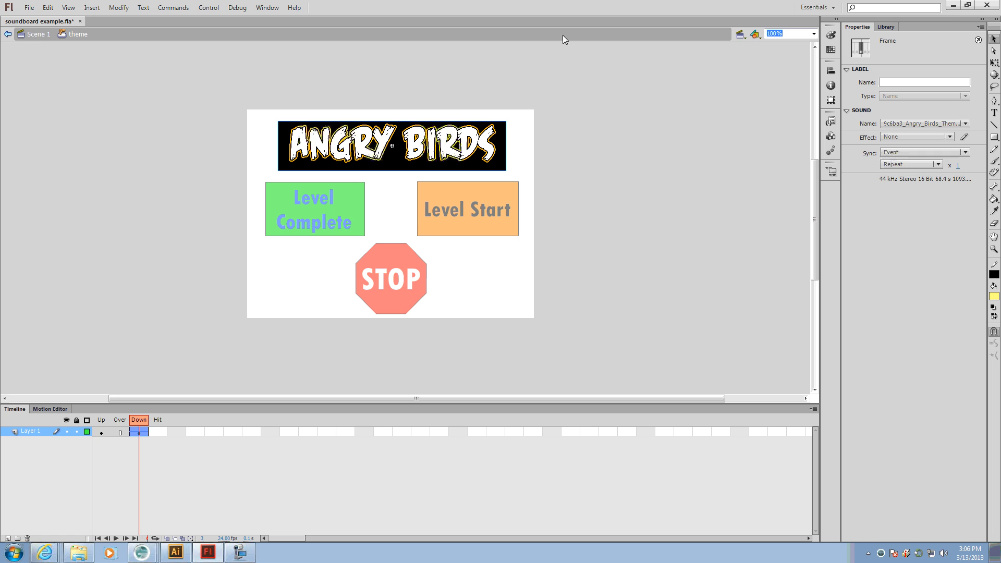
left_click(36, 34)
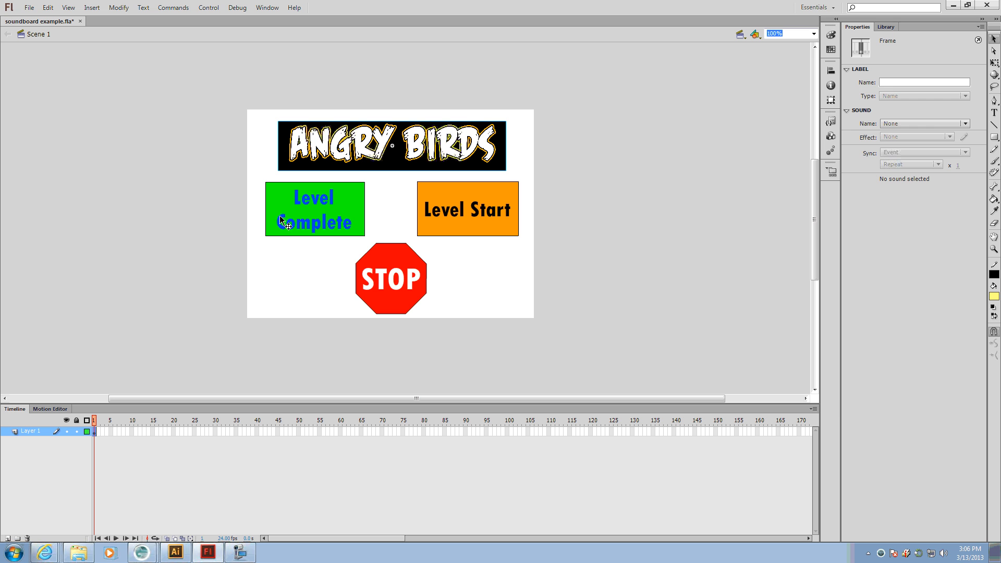
- Convert the green Level Complete rectangle and its text into a button symbol named level complete
left_click_drag(259, 175, 371, 240)
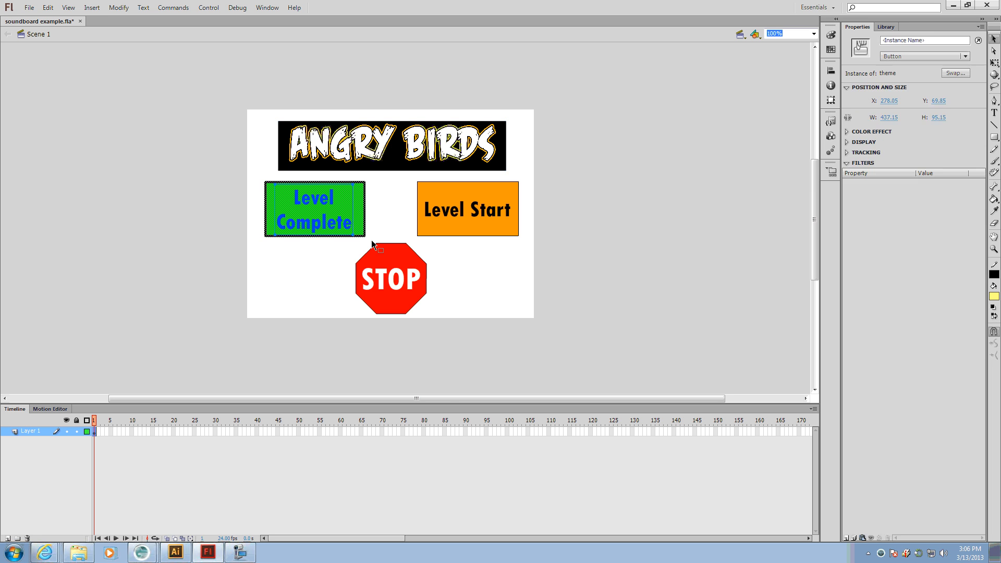
right_click(312, 201)
left_click(349, 420)
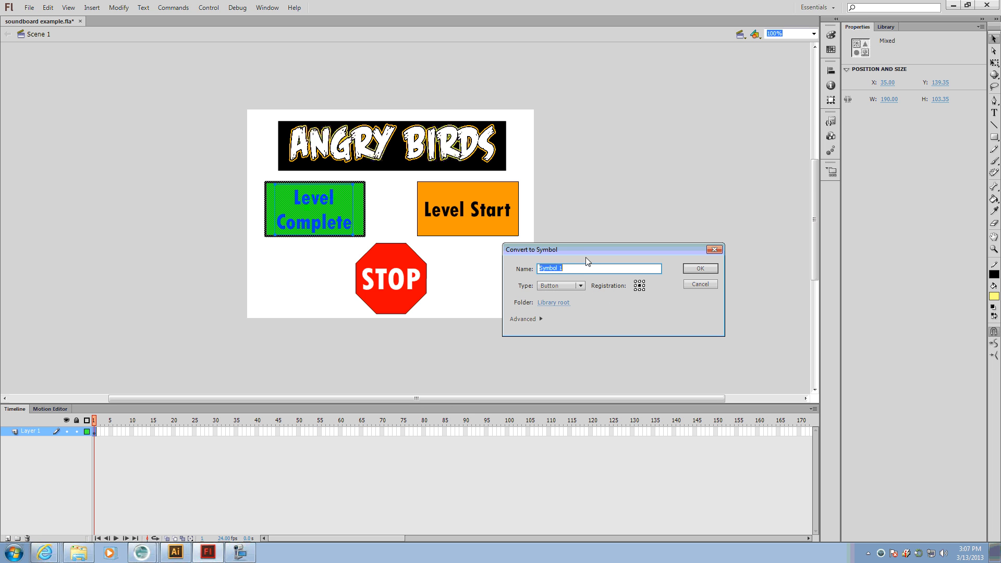
type("level complete")
left_click(694, 267)
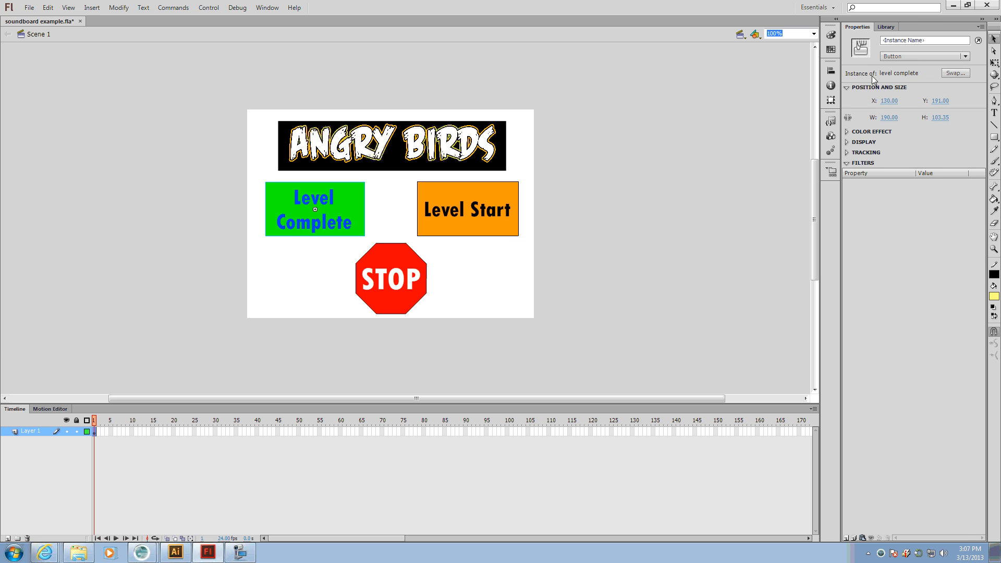
left_click(885, 27)
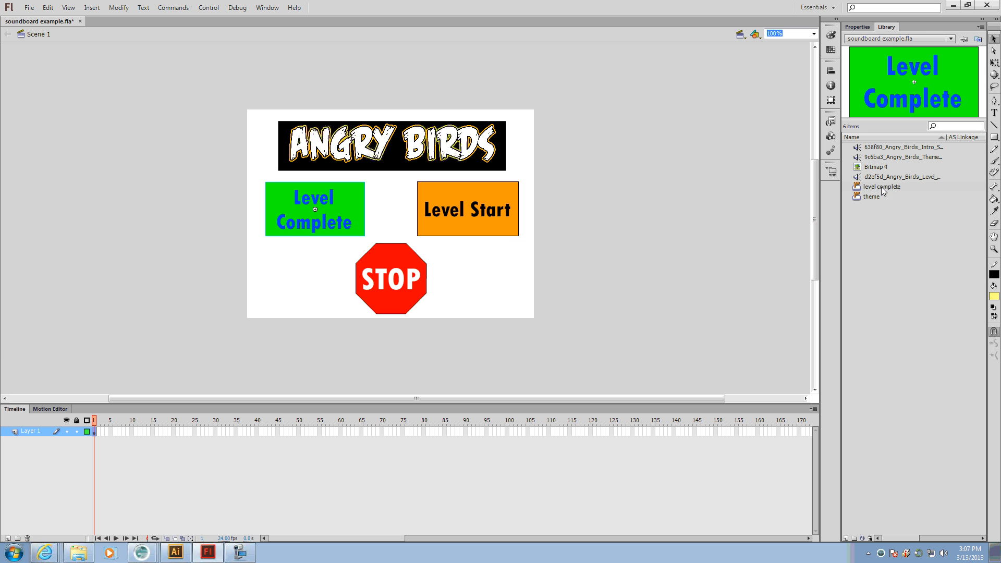
left_click_drag(884, 188, 445, 345)
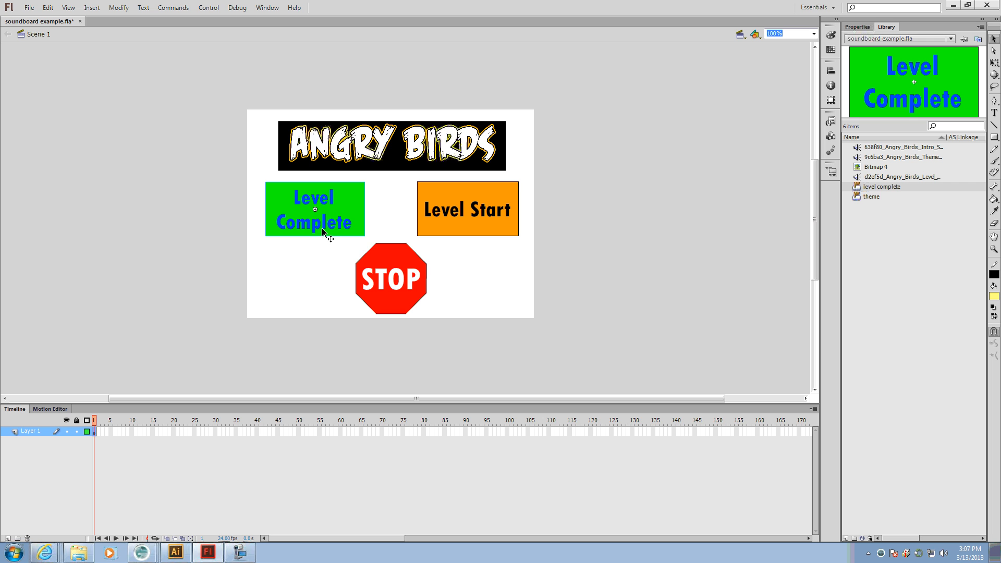
- Edit the level complete button in place, inserting a keyframe on its Down frame and adding the d2ef5d_Angry_Birds_Level sound there
double_click(320, 221)
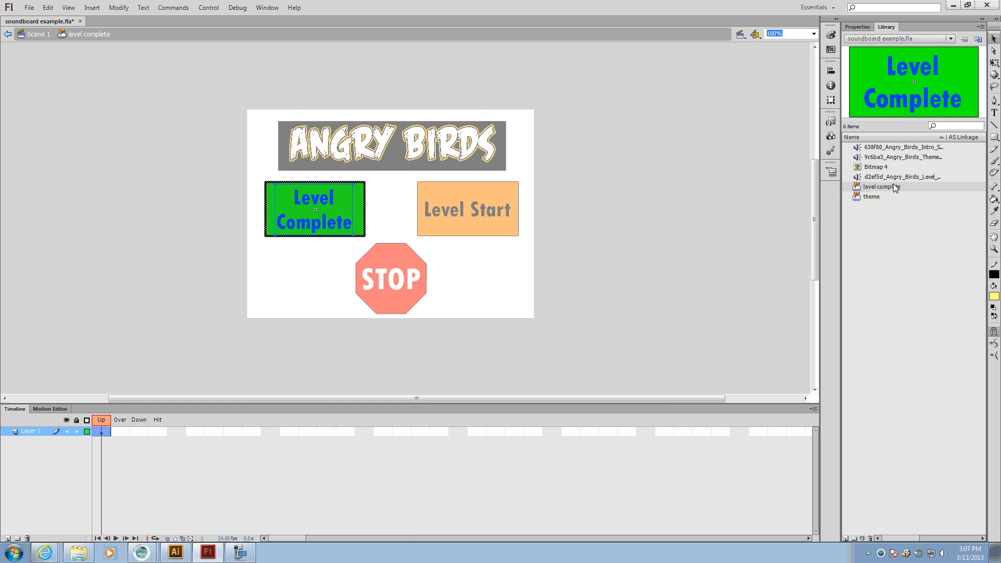
left_click_drag(891, 177, 280, 238)
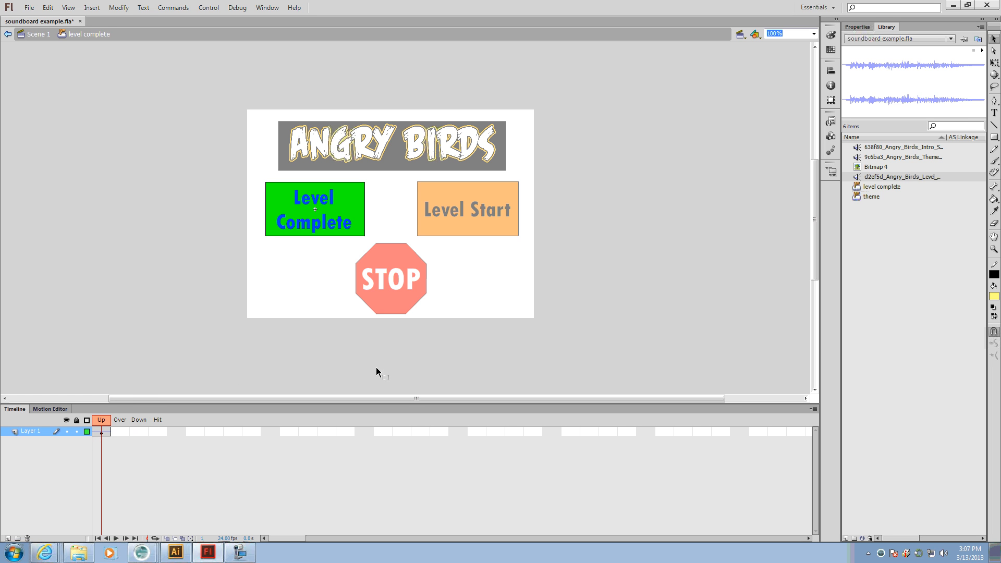
key("ctrl+a")
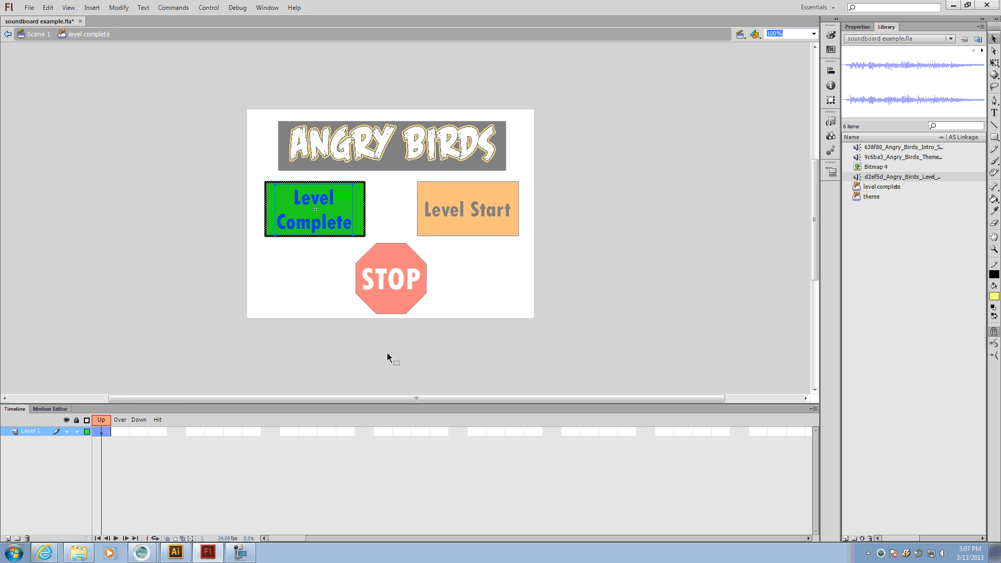
right_click(139, 430)
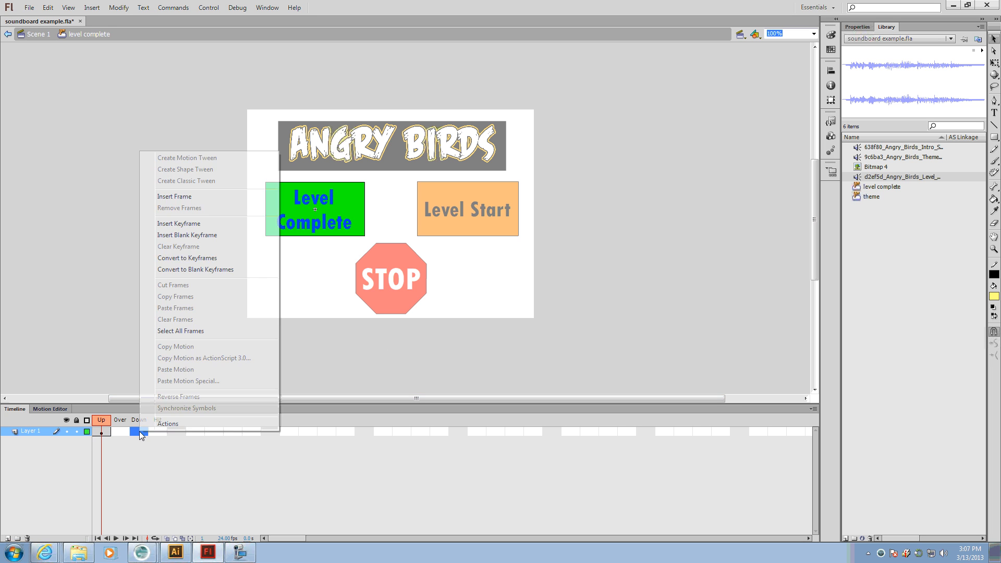
left_click(194, 225)
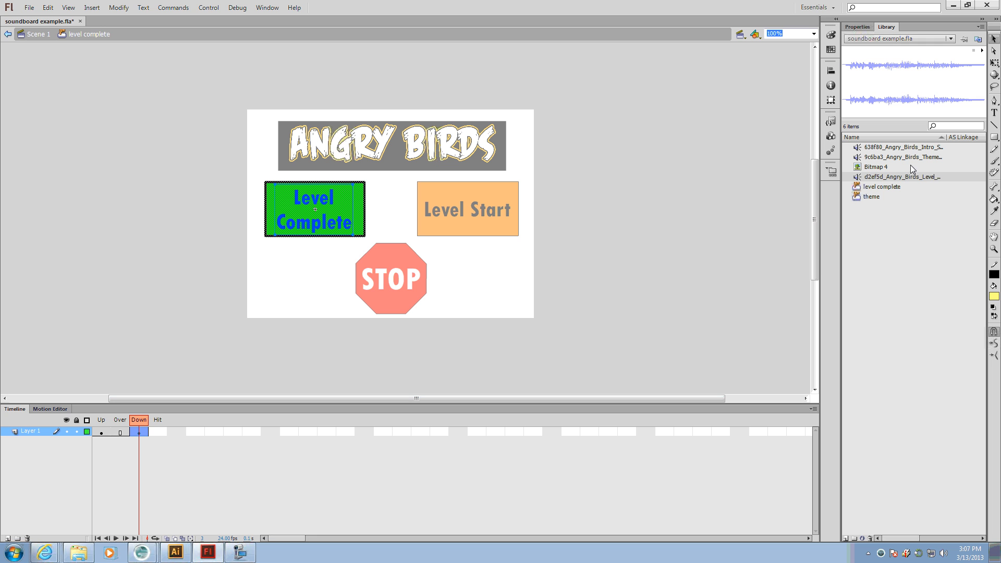
left_click_drag(934, 180, 323, 231)
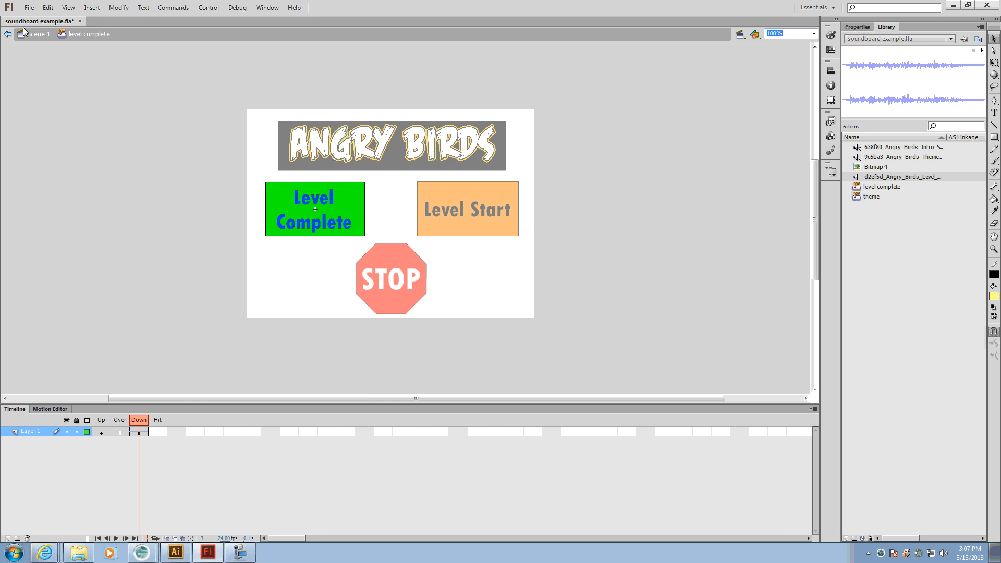
- Check the sound assigned to the level complete button's Down frame, return to Scene 1 and clear the selection
left_click(133, 432)
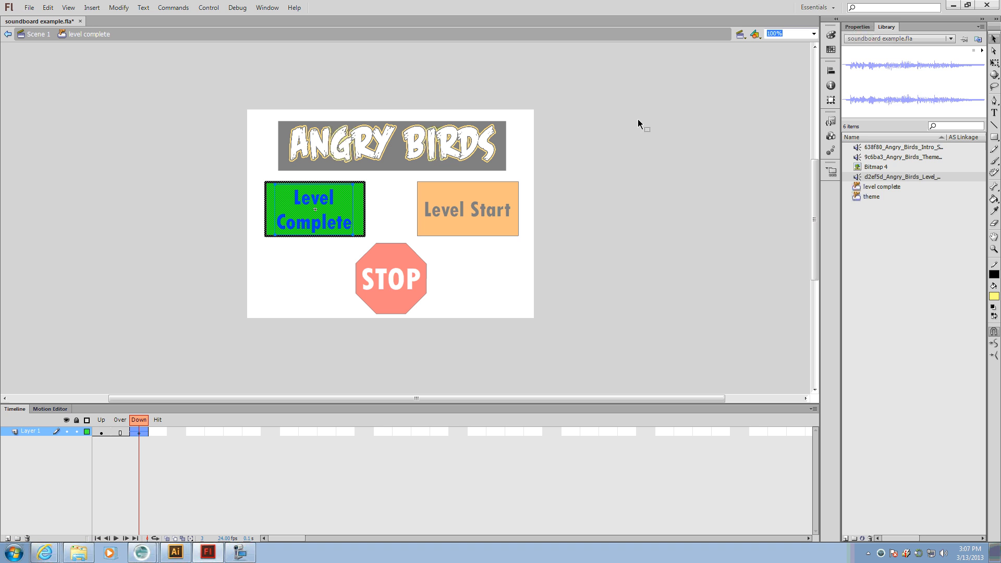
left_click(857, 27)
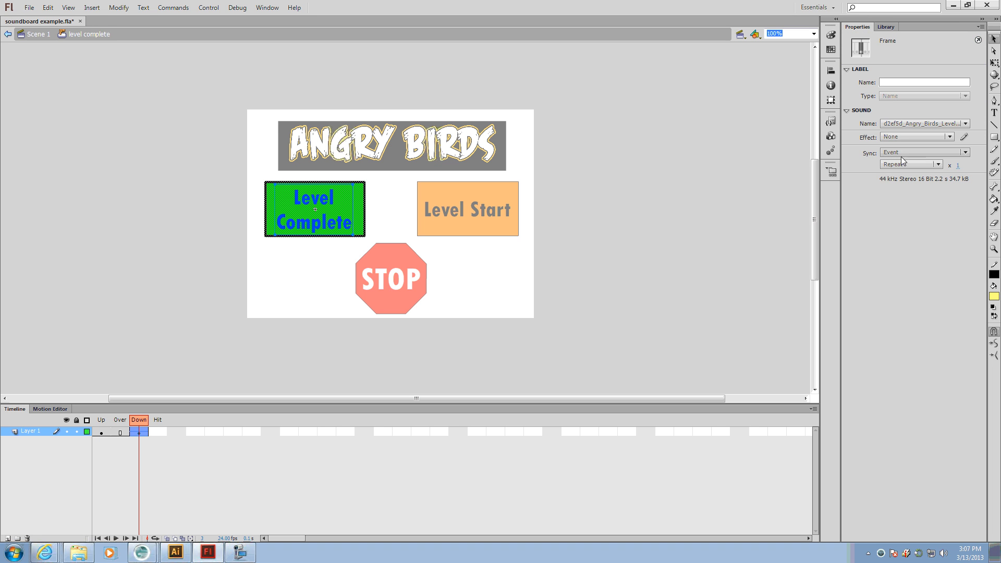
left_click(37, 33)
left_click(630, 218)
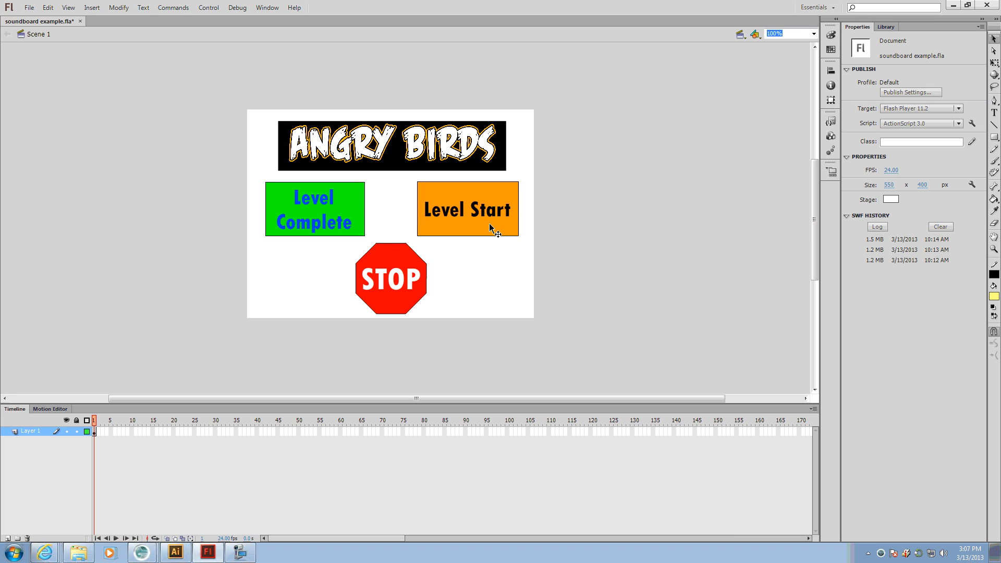
- Test the soundboard movie in the preview player and close the preview
key("ctrl+Return")
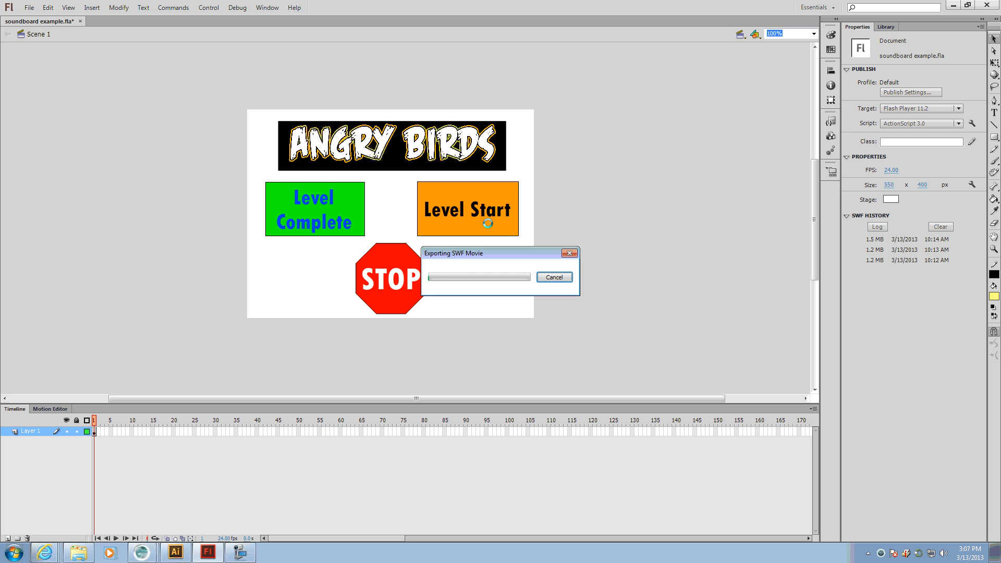
left_click_drag(511, 160, 451, 124)
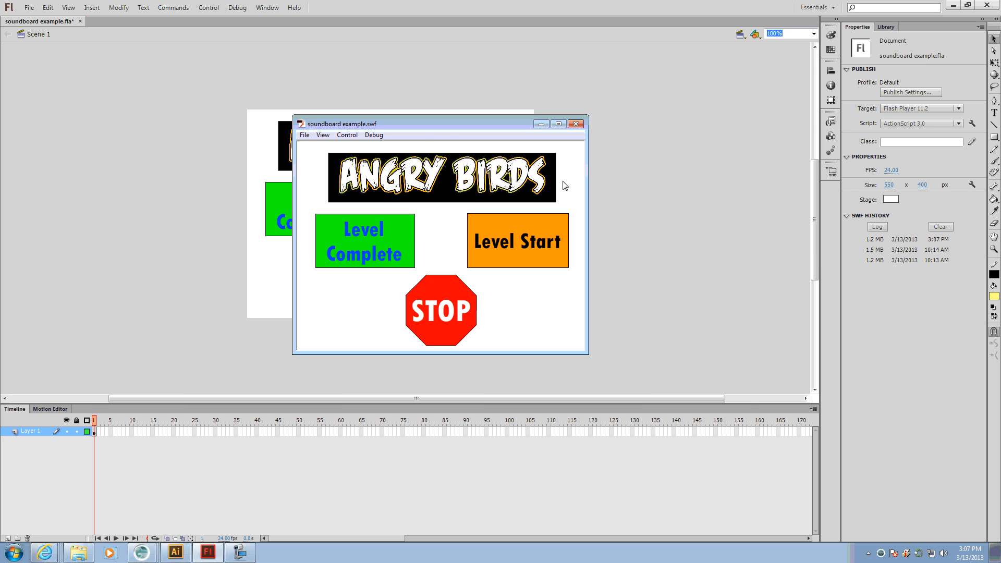
left_click(575, 124)
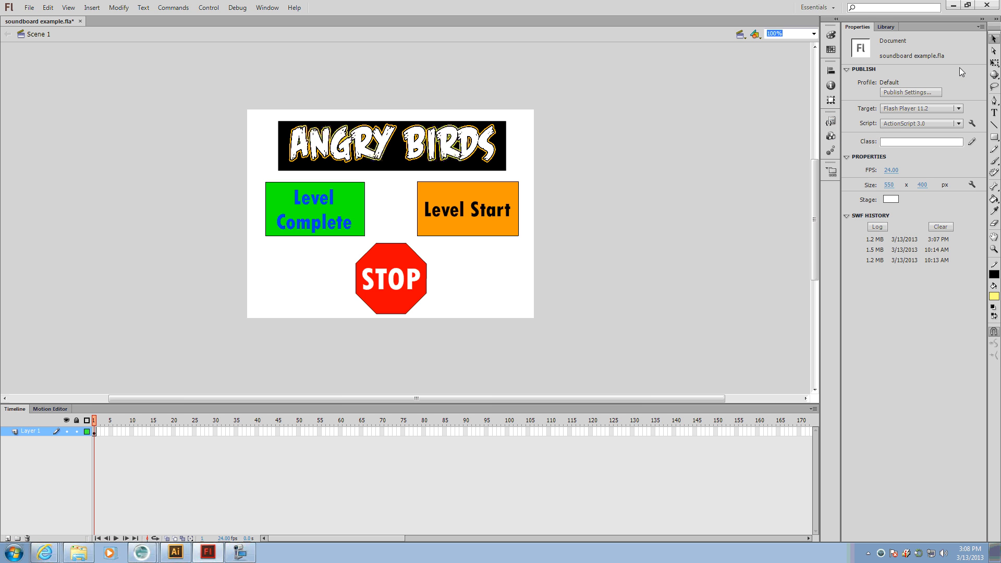
- Apply the Click to Stop All Sounds code snippet to the red STOP octagon and its text, accepting the movie clip conversion, and close the code window
left_click_drag(349, 236, 387, 277)
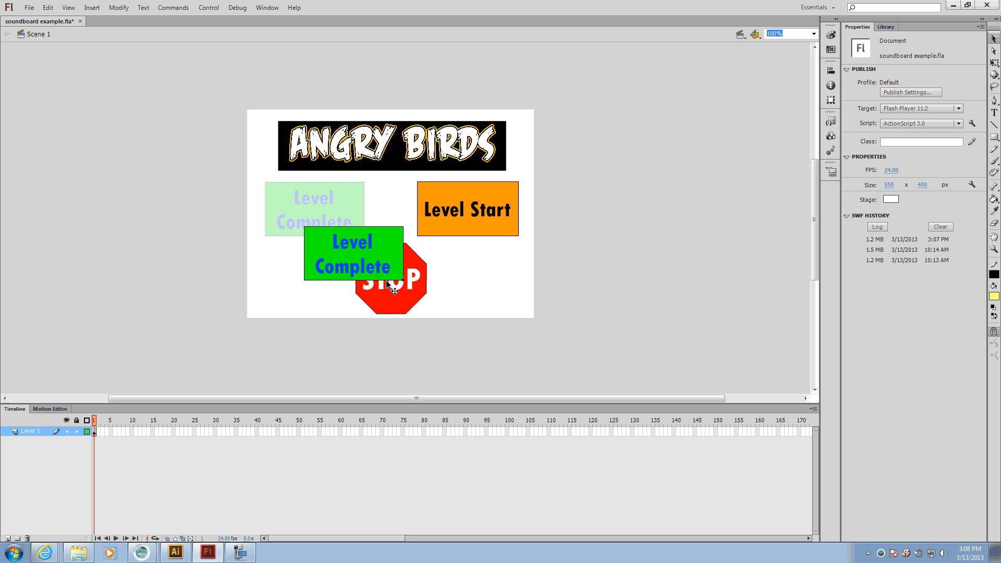
key("ctrl+z")
left_click_drag(345, 326, 439, 240)
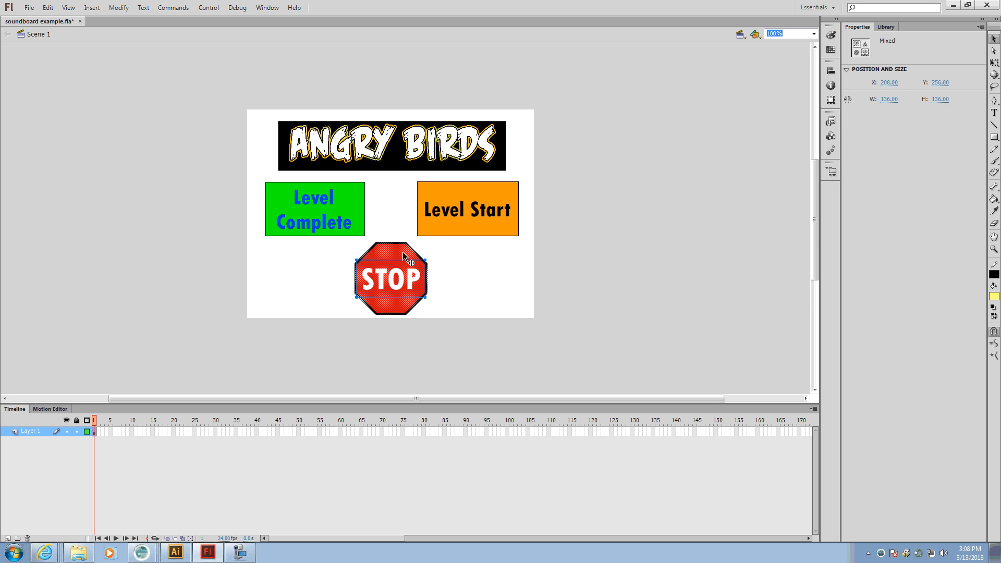
left_click(831, 122)
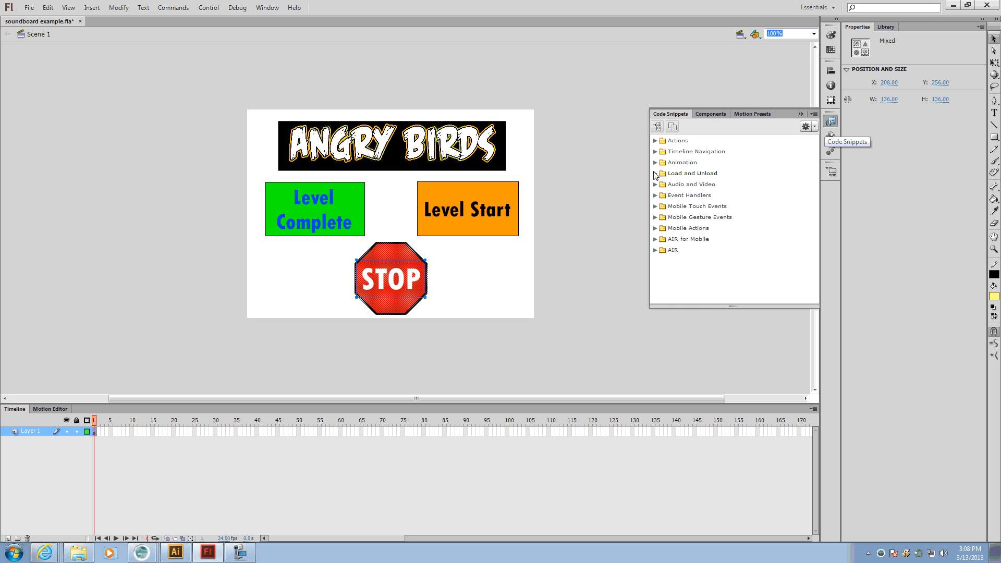
left_click(656, 184)
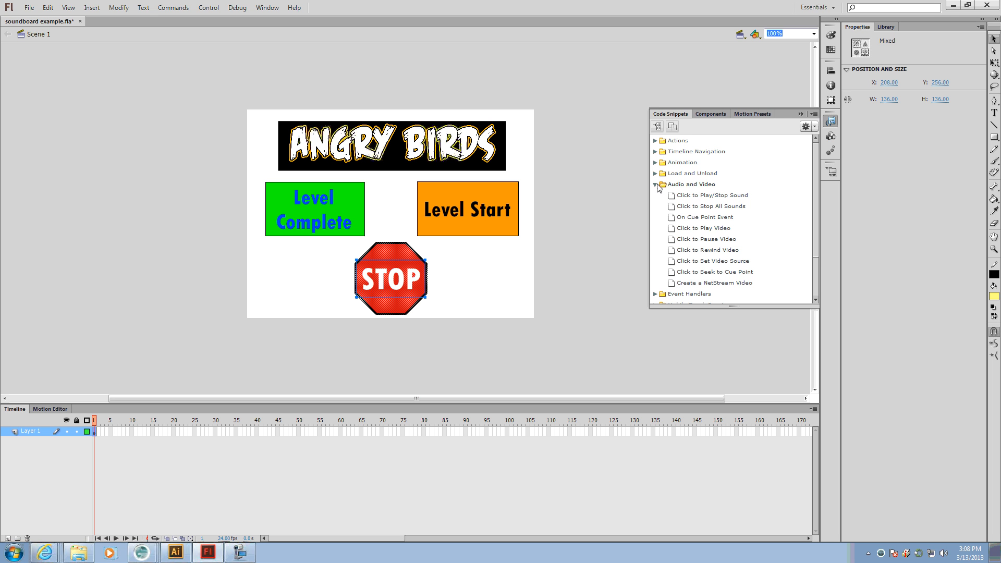
double_click(723, 207)
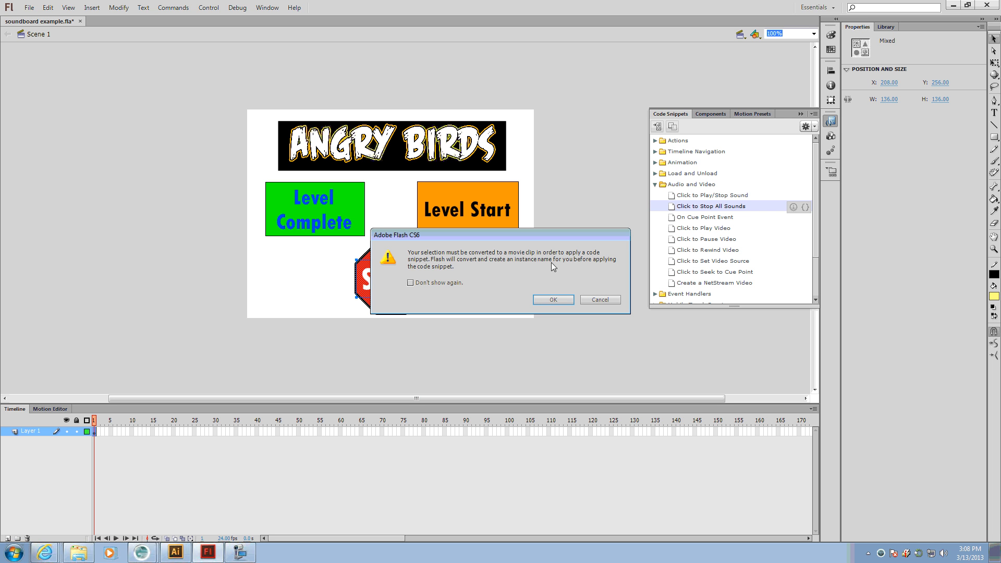
left_click(554, 299)
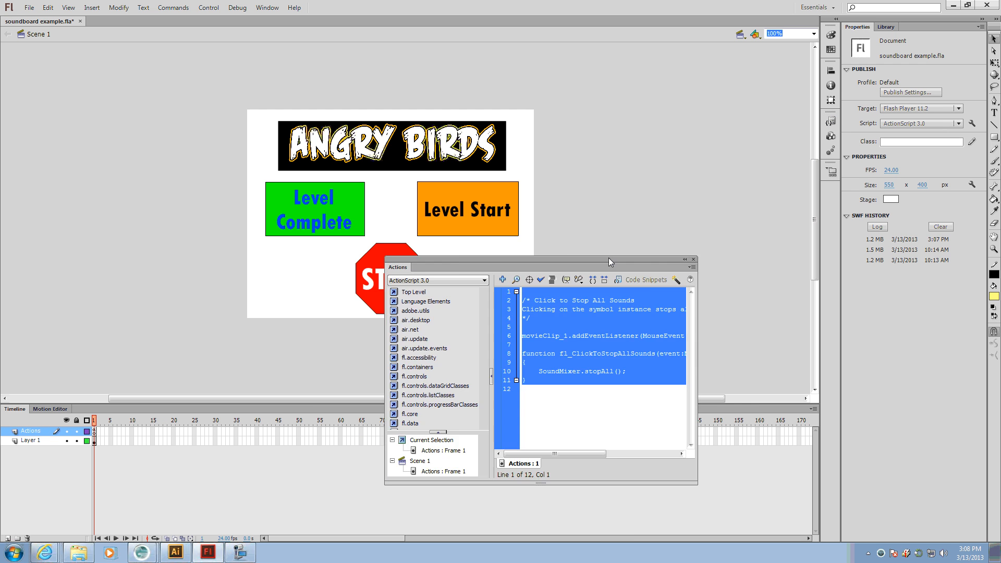
left_click_drag(608, 257, 687, 176)
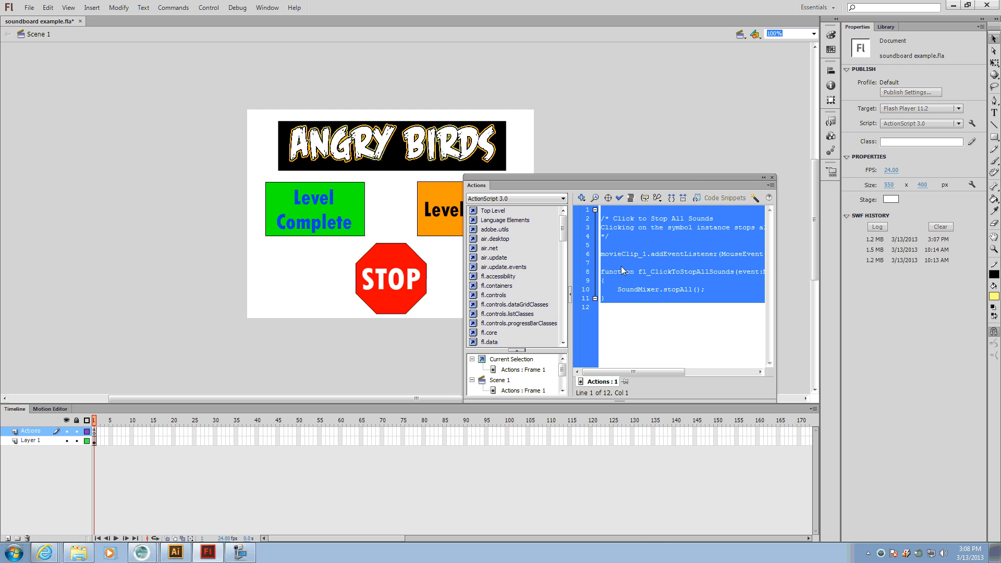
left_click(772, 178)
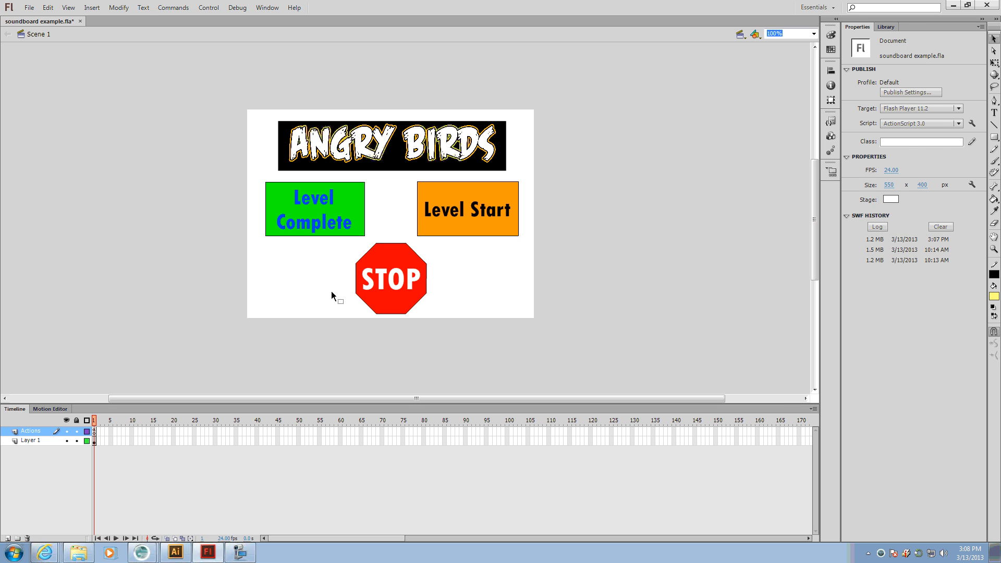
- View the library items, test the movie with the STOP control in the preview player and close the preview
left_click(894, 27)
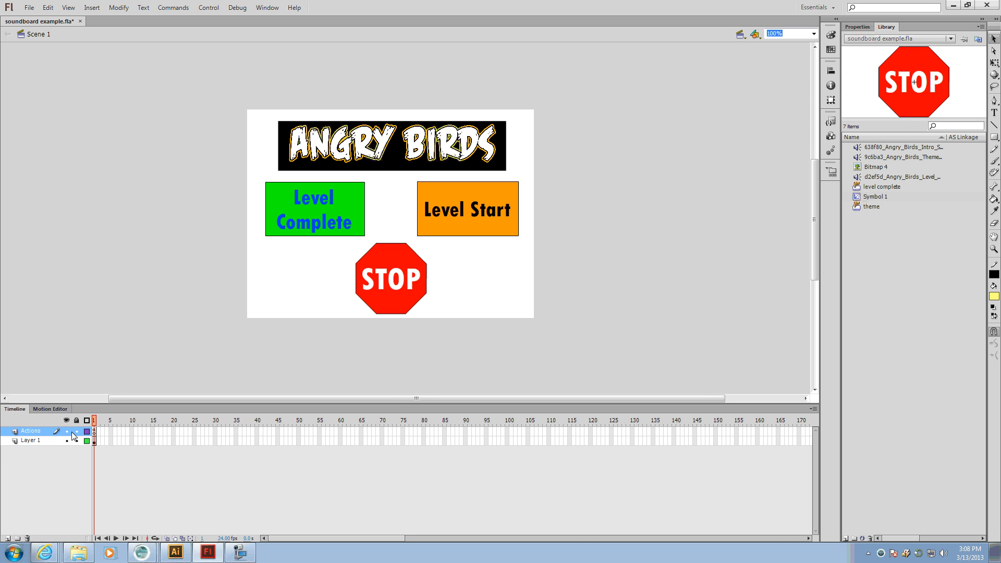
key("ctrl+Return")
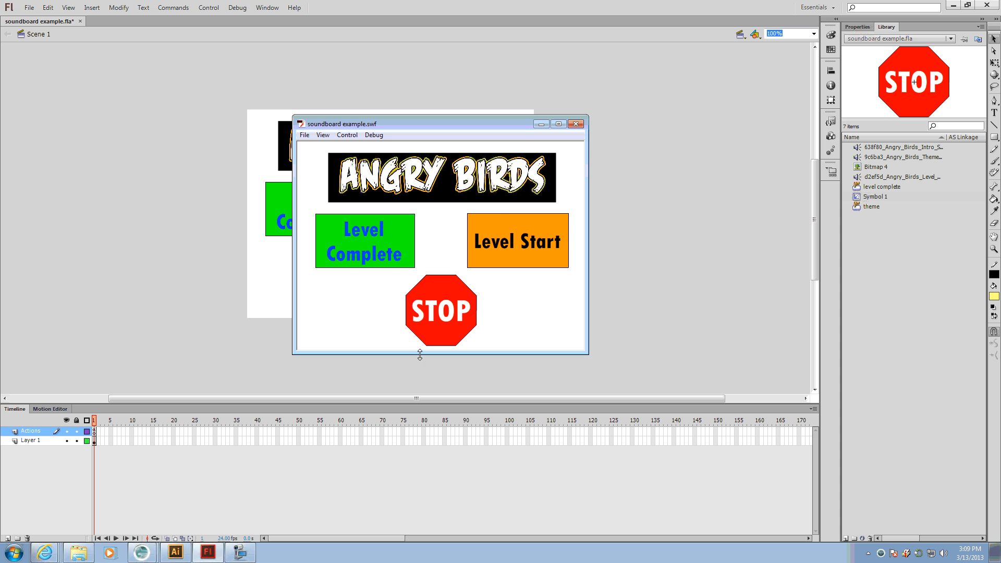
left_click(575, 125)
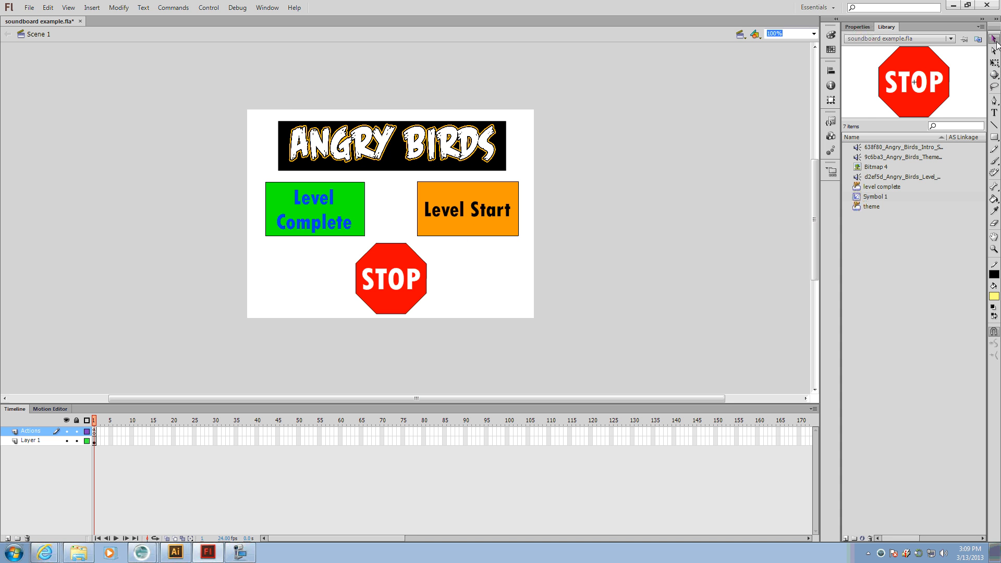
- Convert the orange Level Start rectangle and its text into a button symbol named level start
left_click_drag(415, 185, 526, 244)
right_click(487, 228)
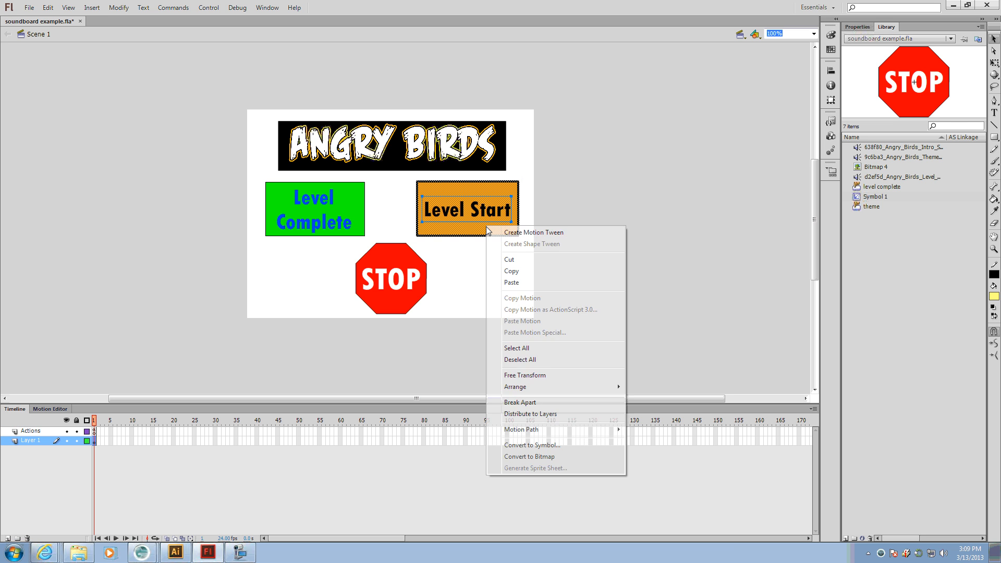
left_click(537, 444)
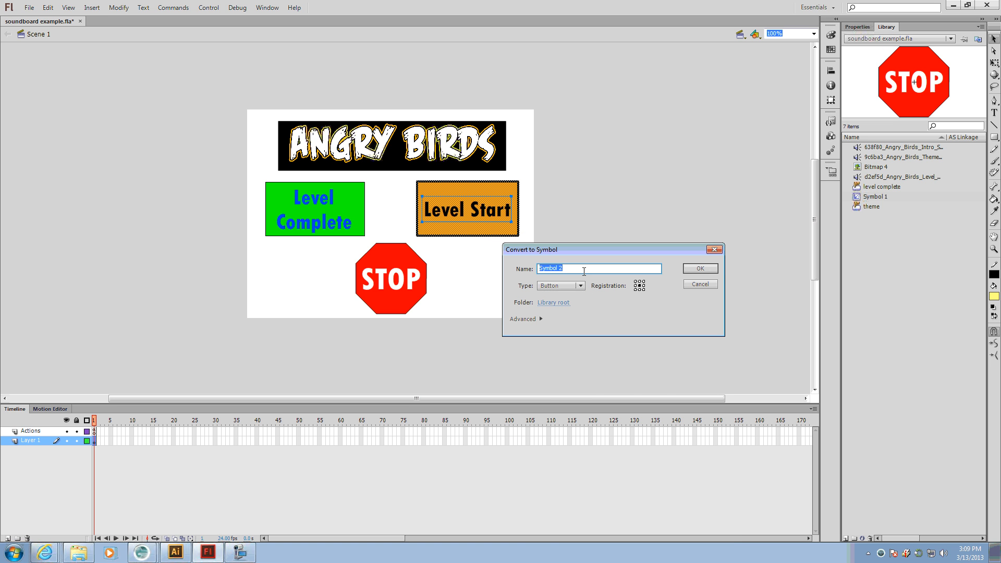
type("lwe")
left_click(701, 270)
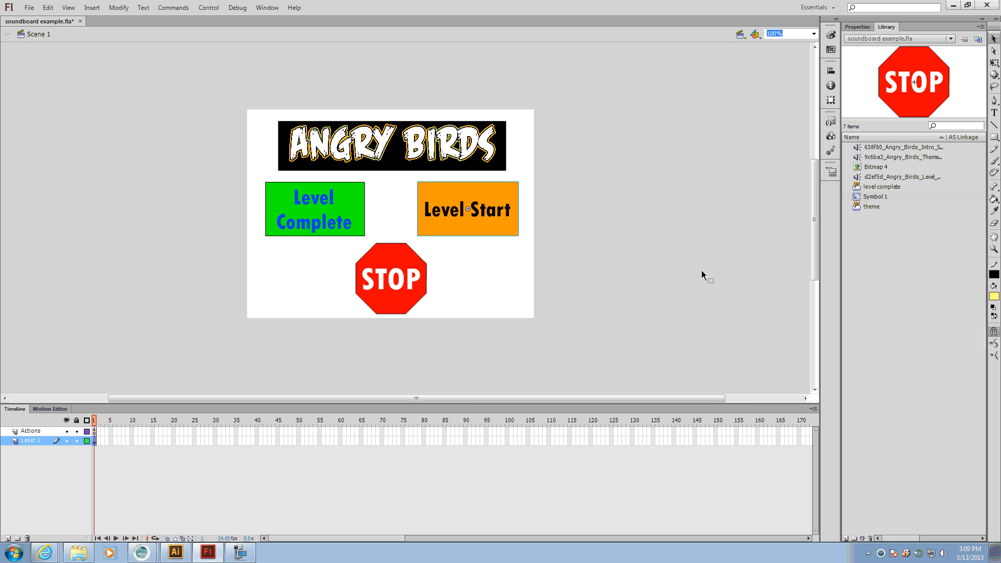
- Edit the level start button in place and insert a keyframe on its Over frame
double_click(497, 223)
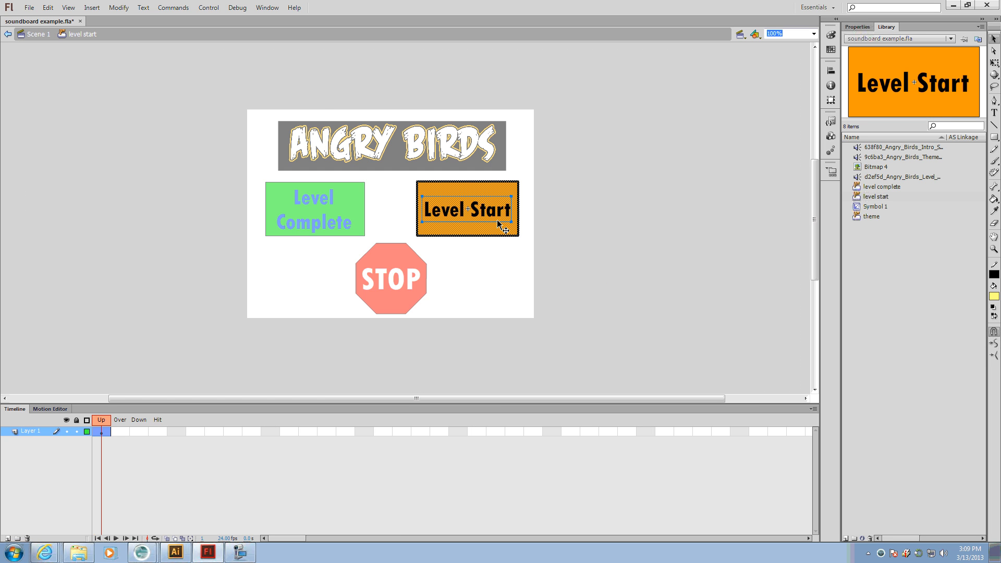
left_click(517, 250)
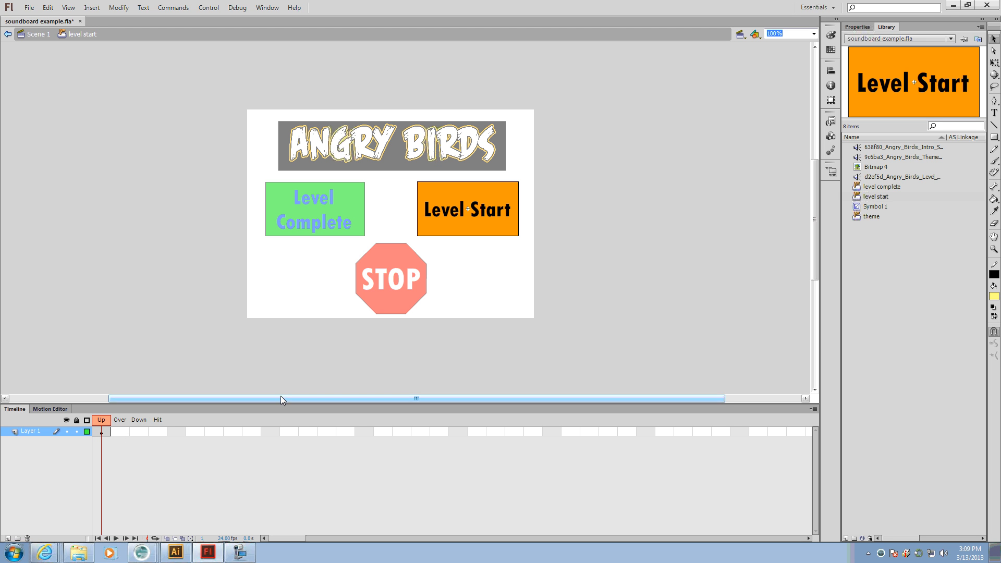
right_click(123, 431)
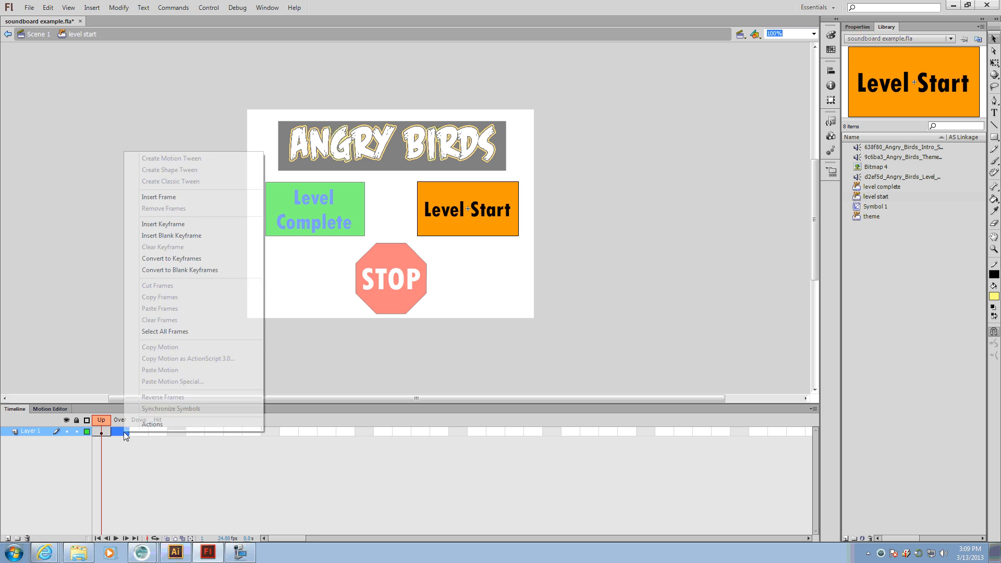
left_click(168, 224)
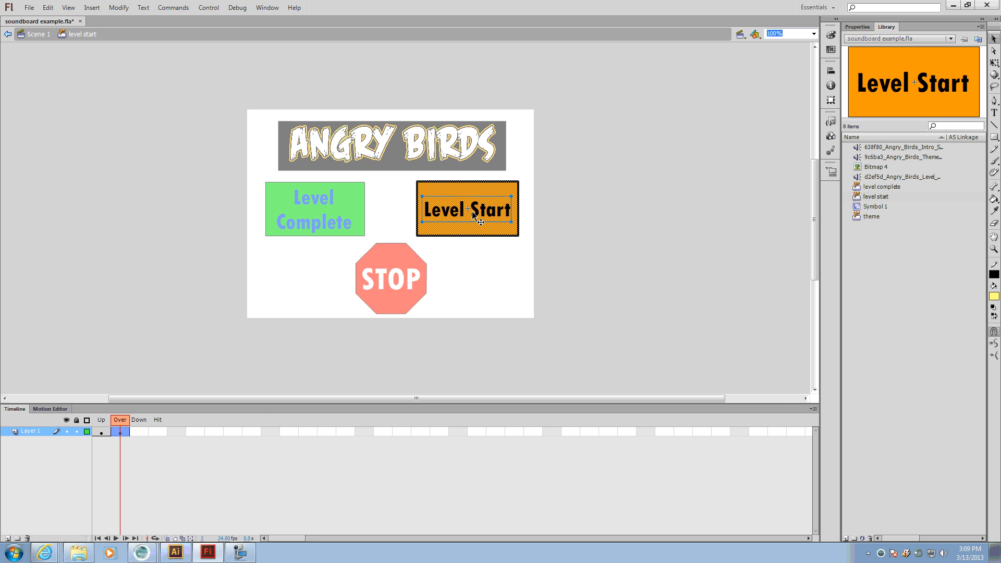
left_click(645, 176)
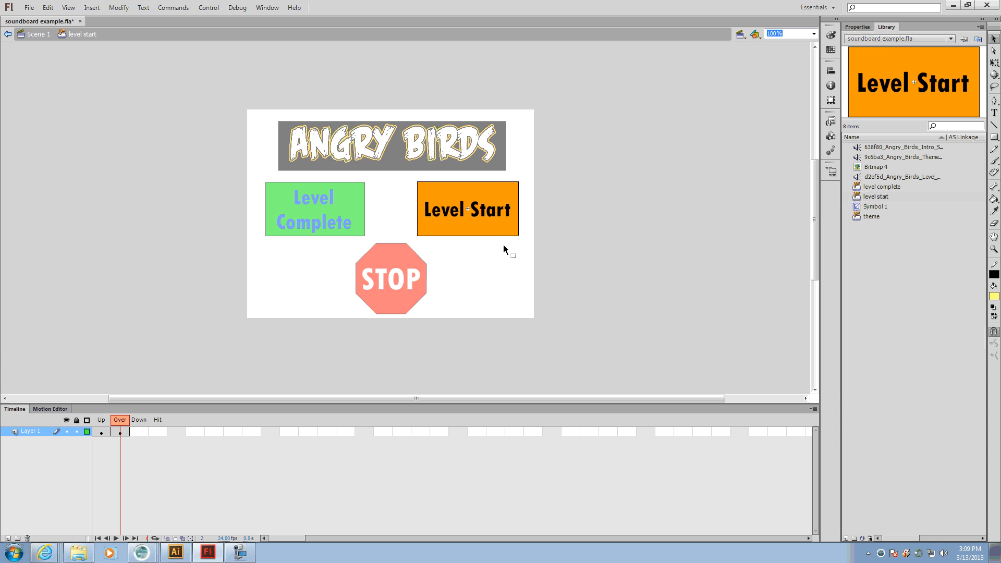
- Change the rectangle's fill on the level start button's Over frame to yellow-green and compare it with the Up frame
left_click(488, 224)
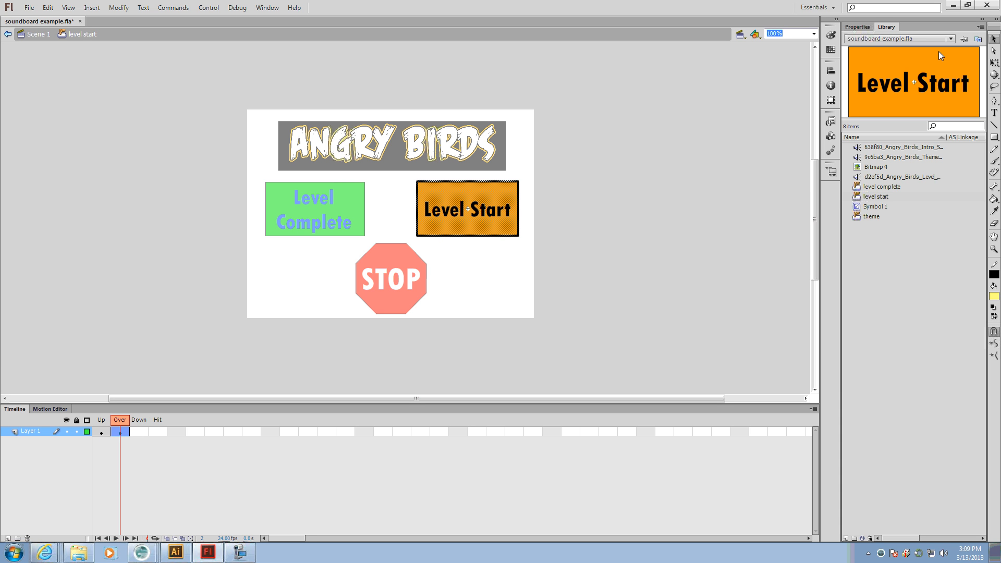
left_click(864, 26)
left_click(951, 127)
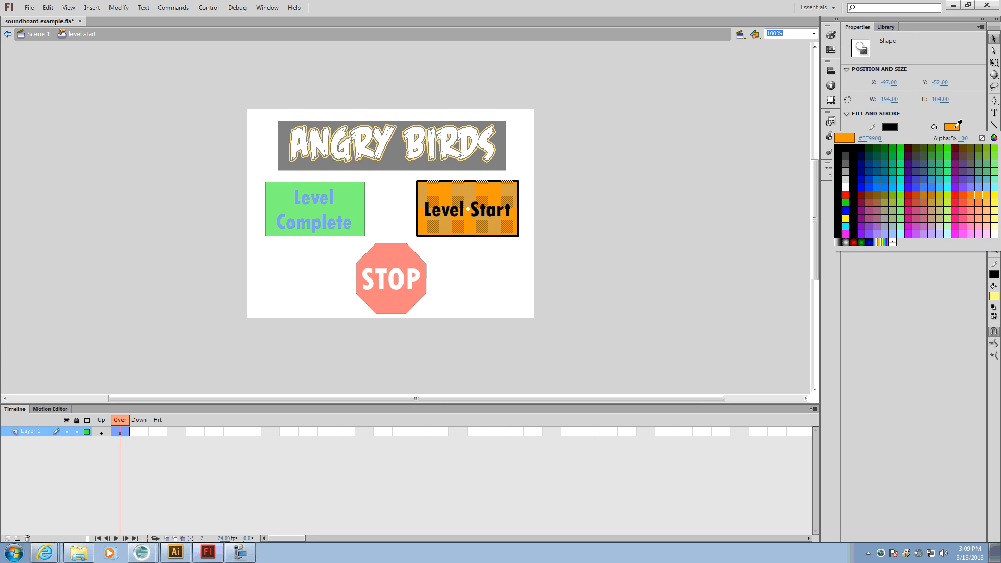
left_click(949, 200)
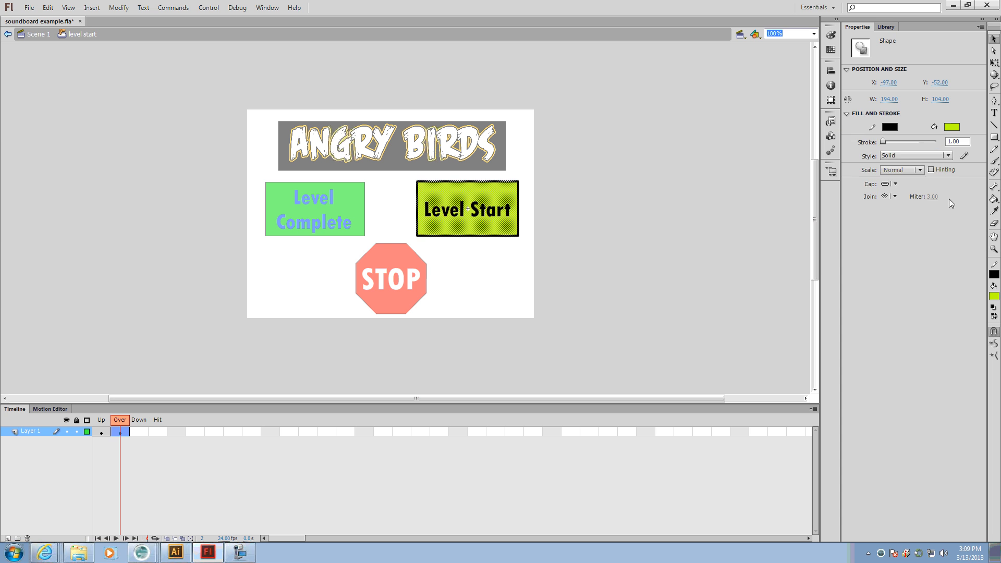
left_click(596, 222)
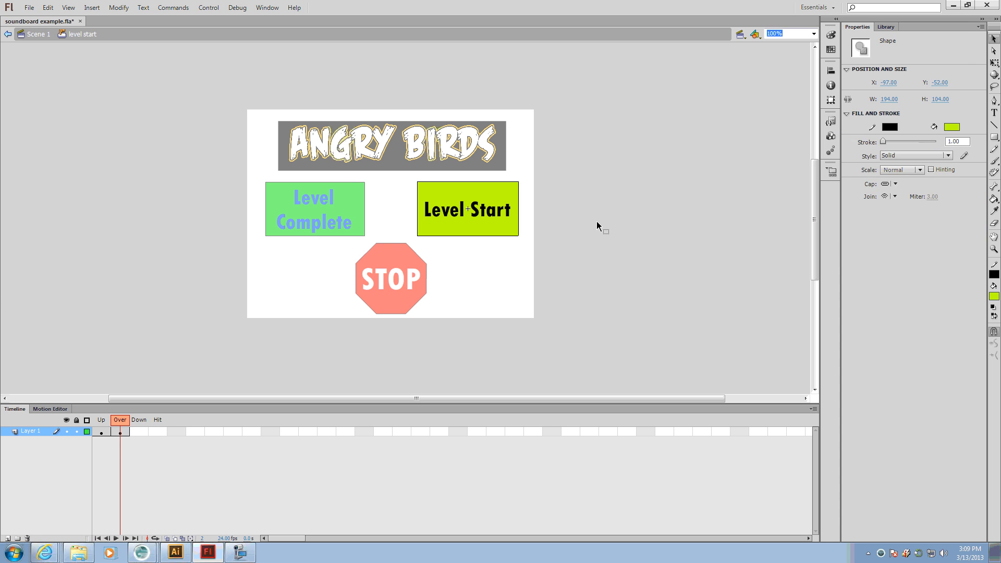
left_click(102, 432)
left_click(120, 432)
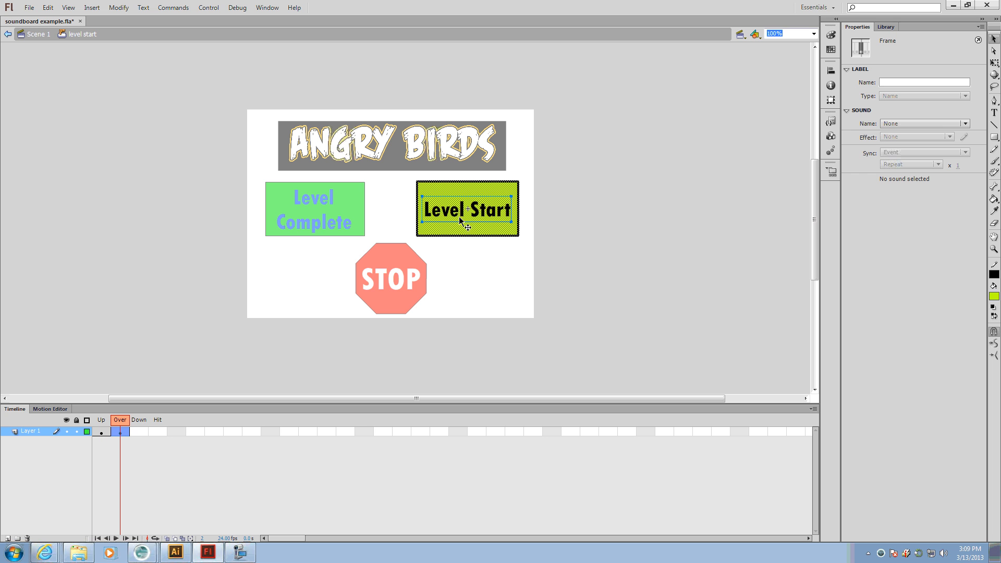
- Insert a keyframe on the level start button's Down frame, add the 638f80_Angry_Birds_Intro sound there and check the assignment
left_click(139, 432)
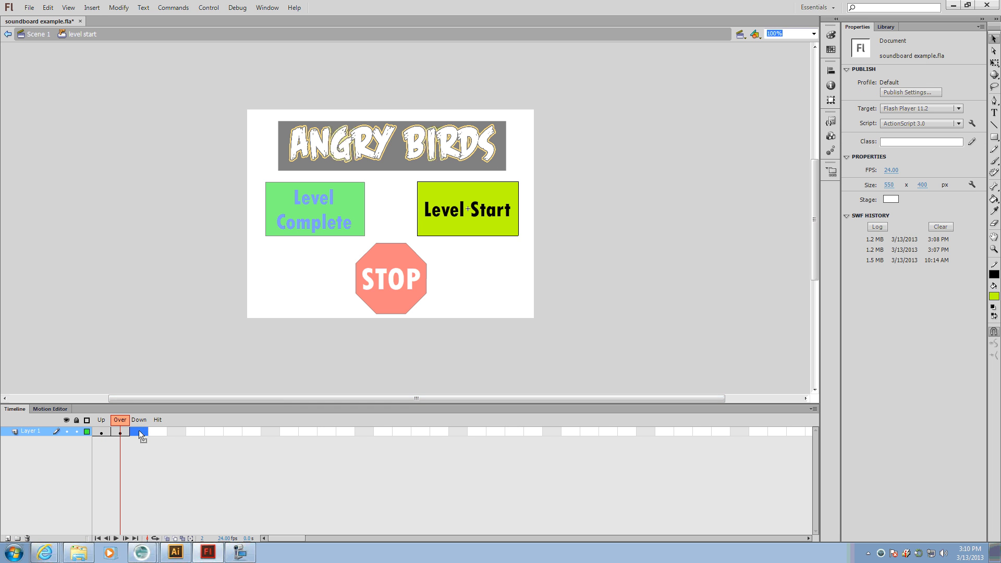
right_click(144, 427)
left_click(192, 226)
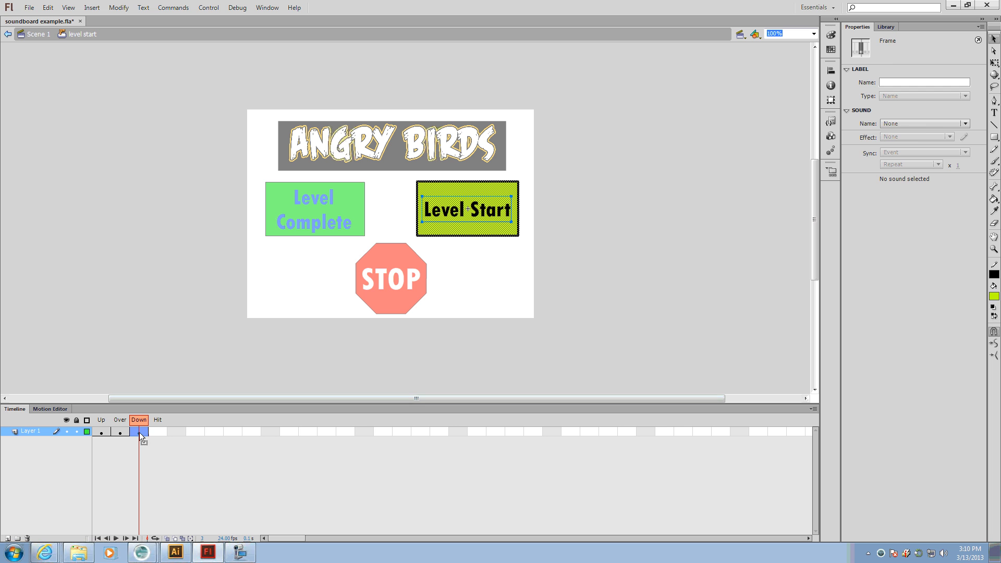
left_click(880, 27)
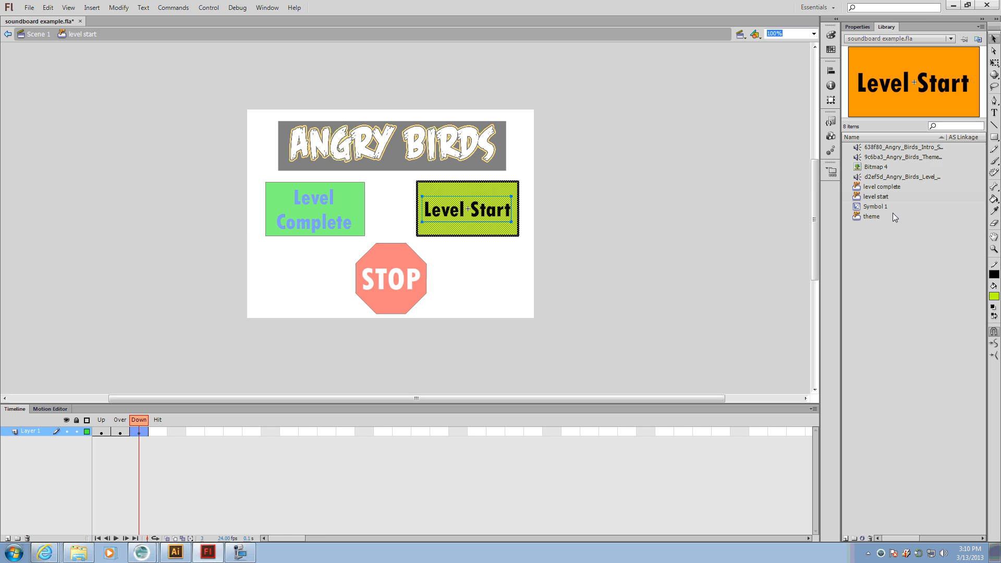
left_click(908, 146)
left_click(577, 207)
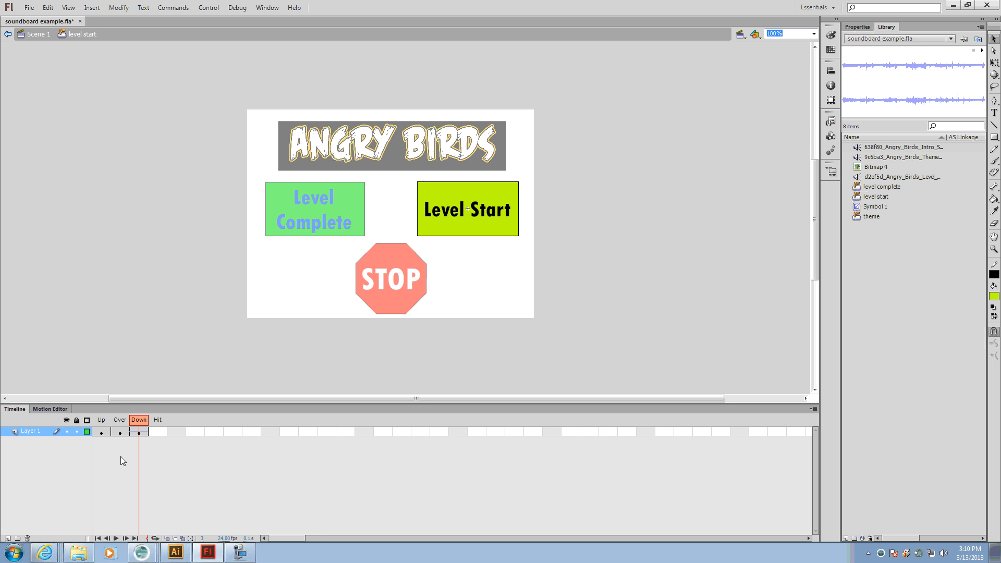
left_click(139, 431)
left_click(857, 27)
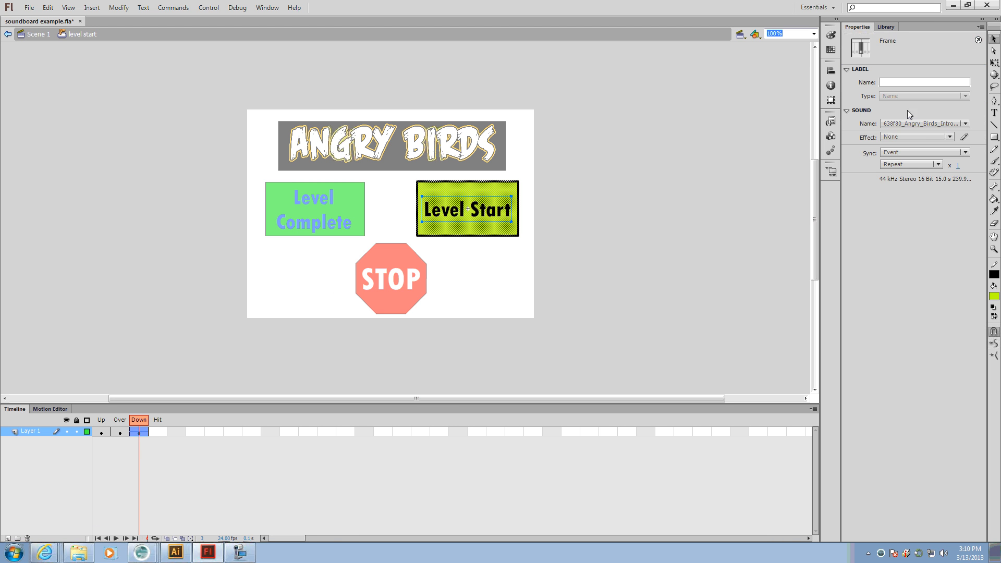
- Return to Scene 1, test the soundboard with the level start button in the preview player and close the preview
left_click(39, 34)
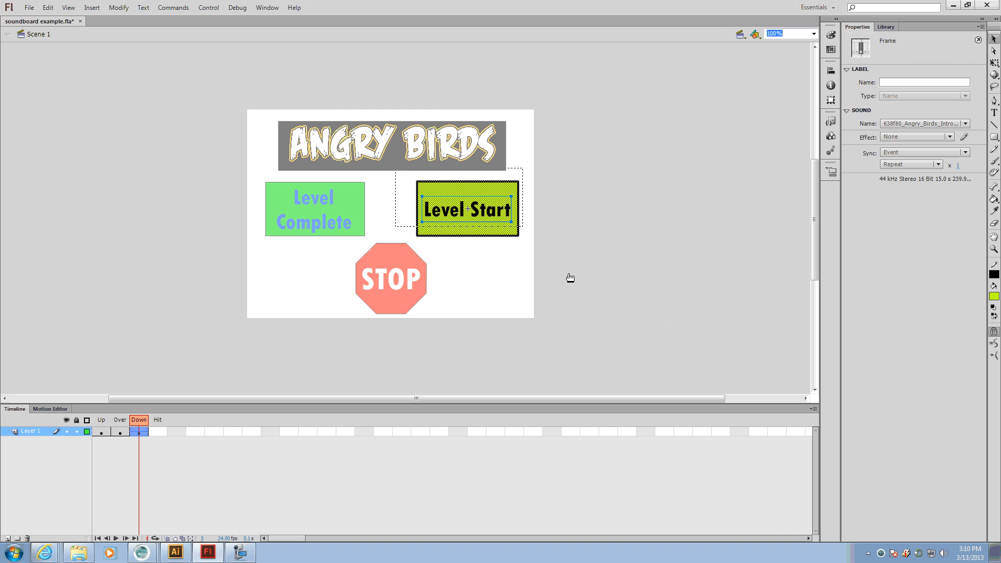
key("ctrl+Return")
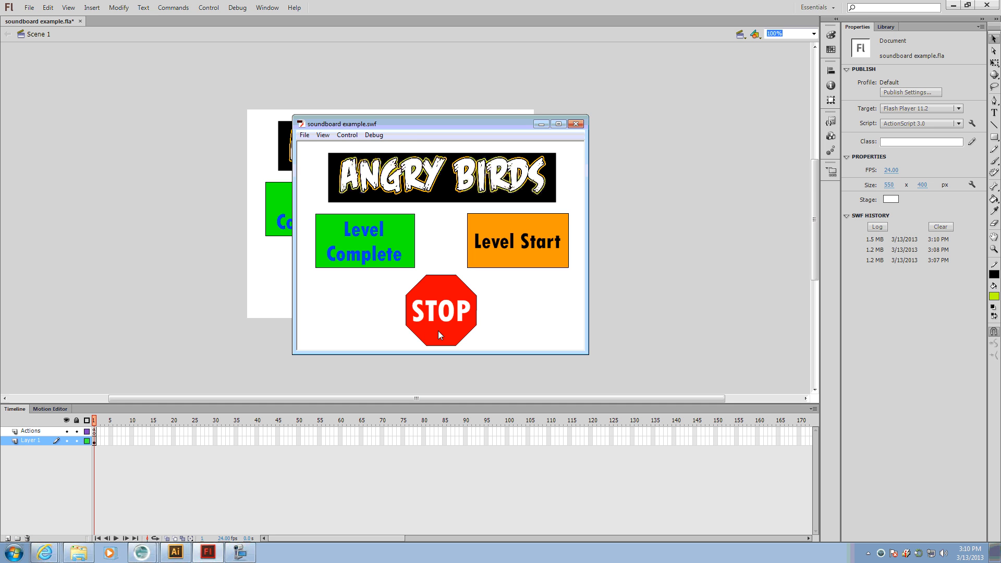
left_click(576, 124)
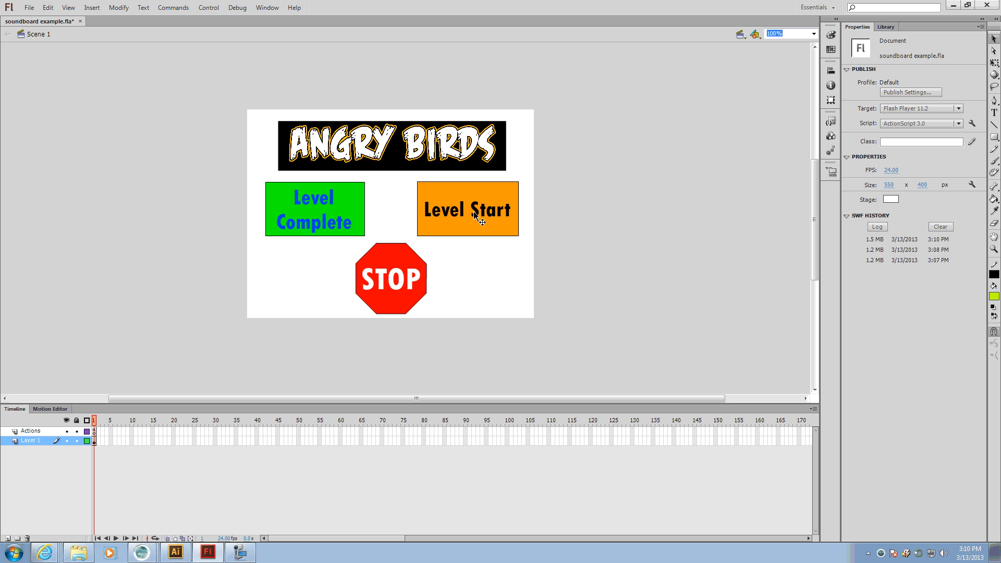